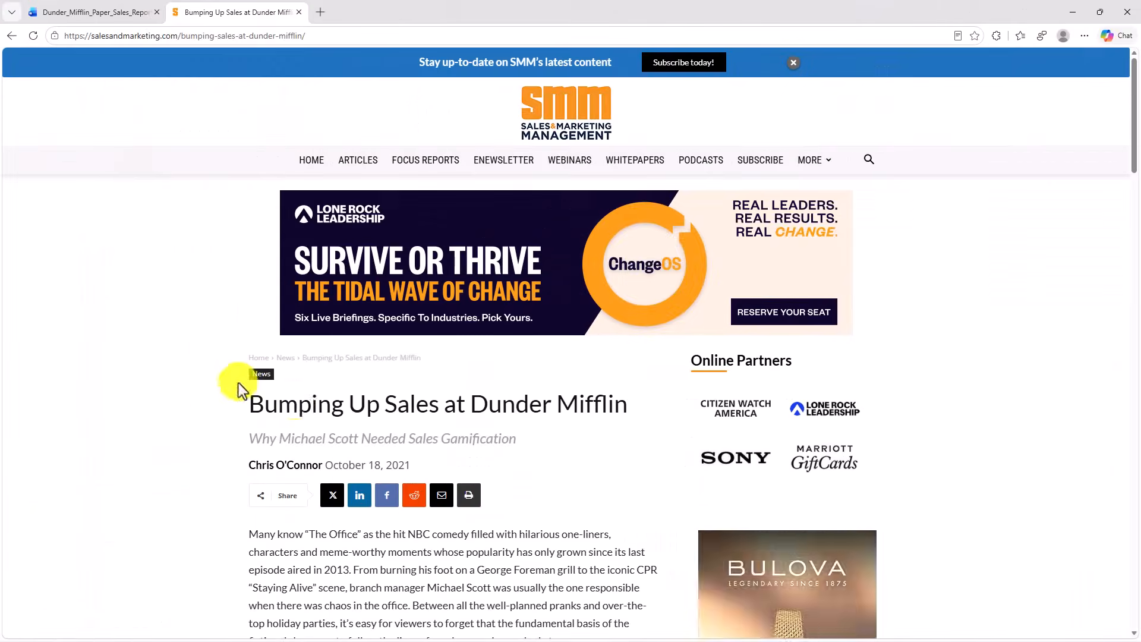
- Copy the Dunder Mifflin sales article's web address and link it to "The Scranton branch" in the desktop Word document's Executive Summary
{"action": "left_click", "coordinate": [227, 35]}
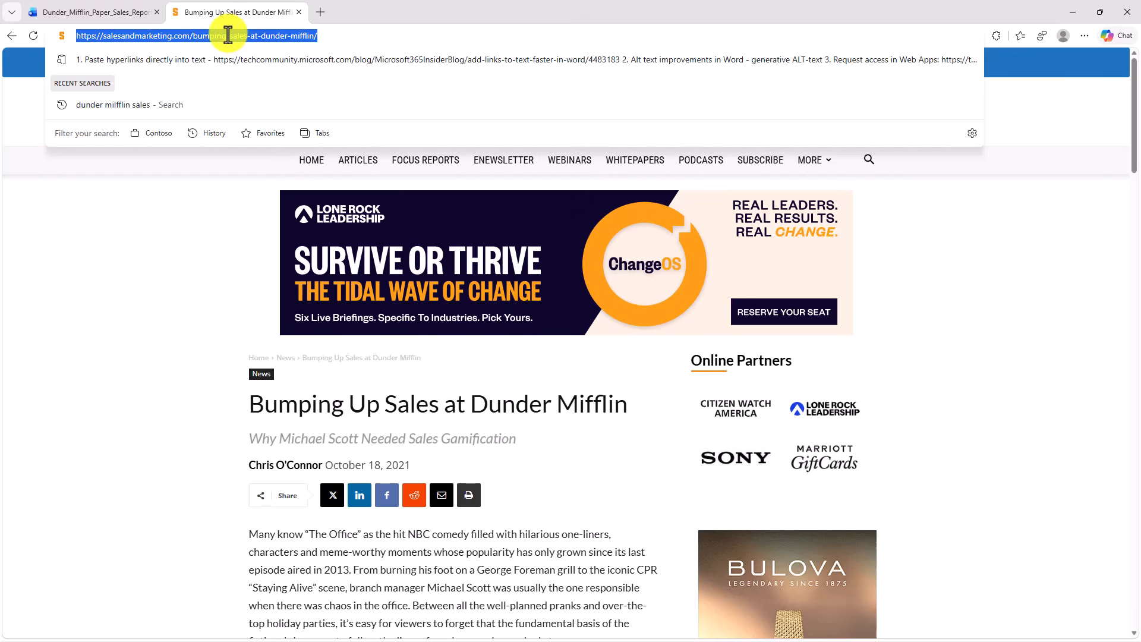
{"action": "key", "text": "ctrl+c"}
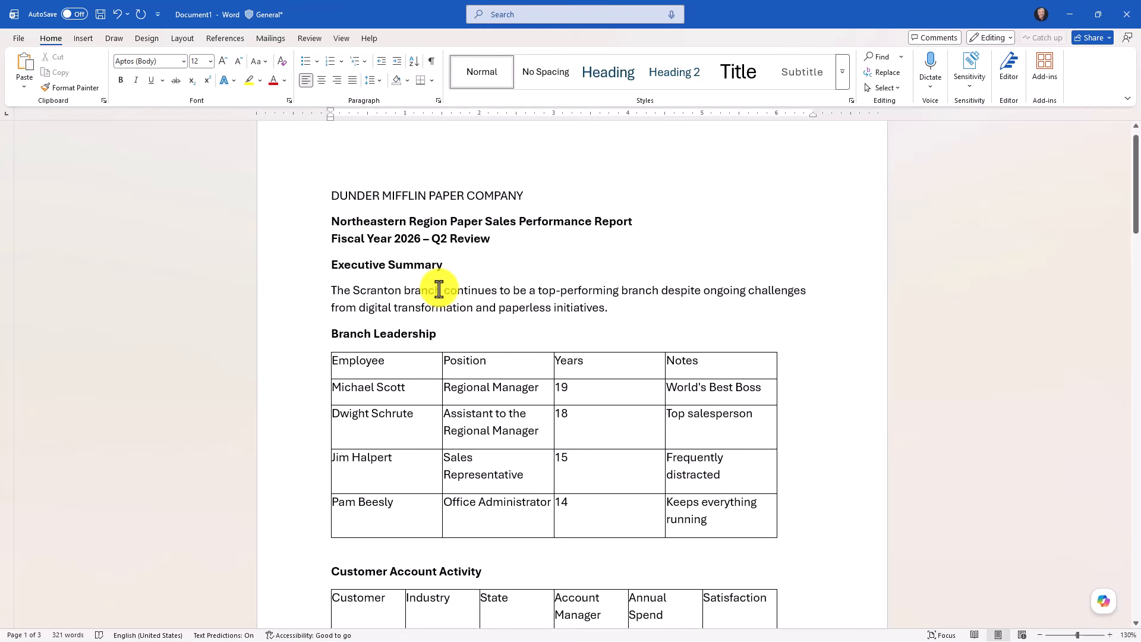
{"action": "left_click_drag", "start_coordinate": [439, 289], "coordinate": [342, 293]}
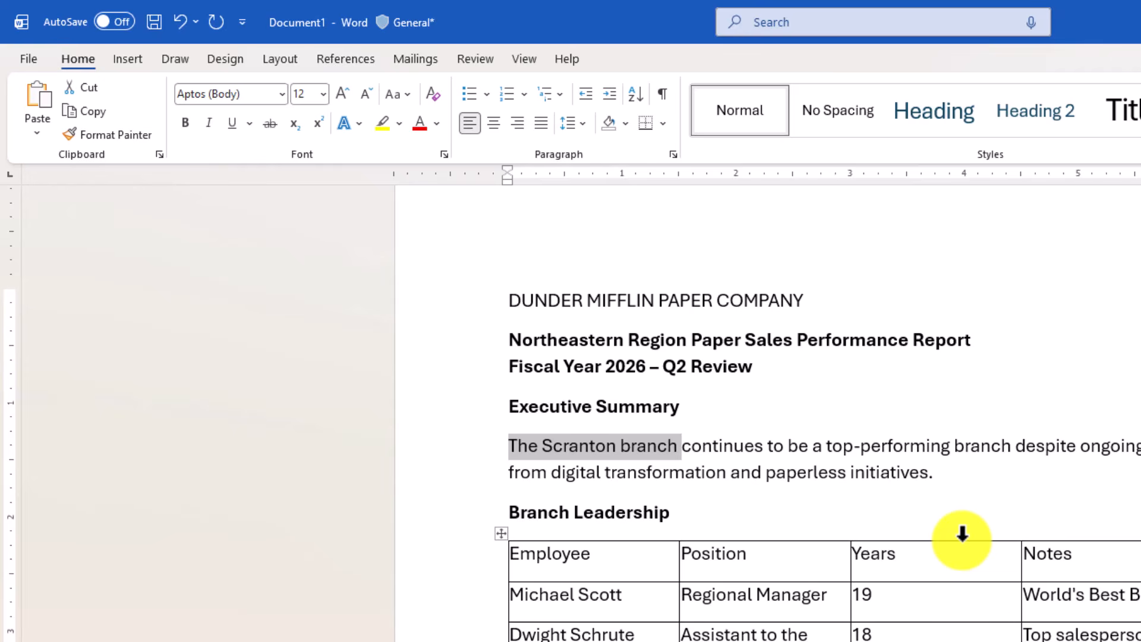
{"action": "key", "text": "ctrl+v"}
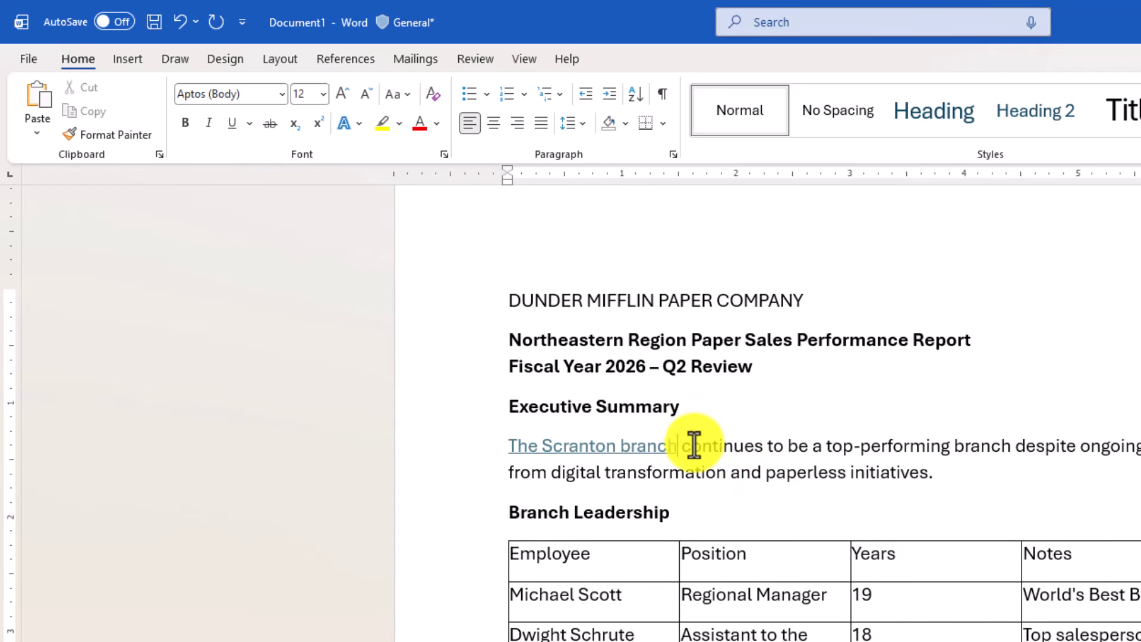
{"action": "mouse_move", "coordinate": [620, 447]}
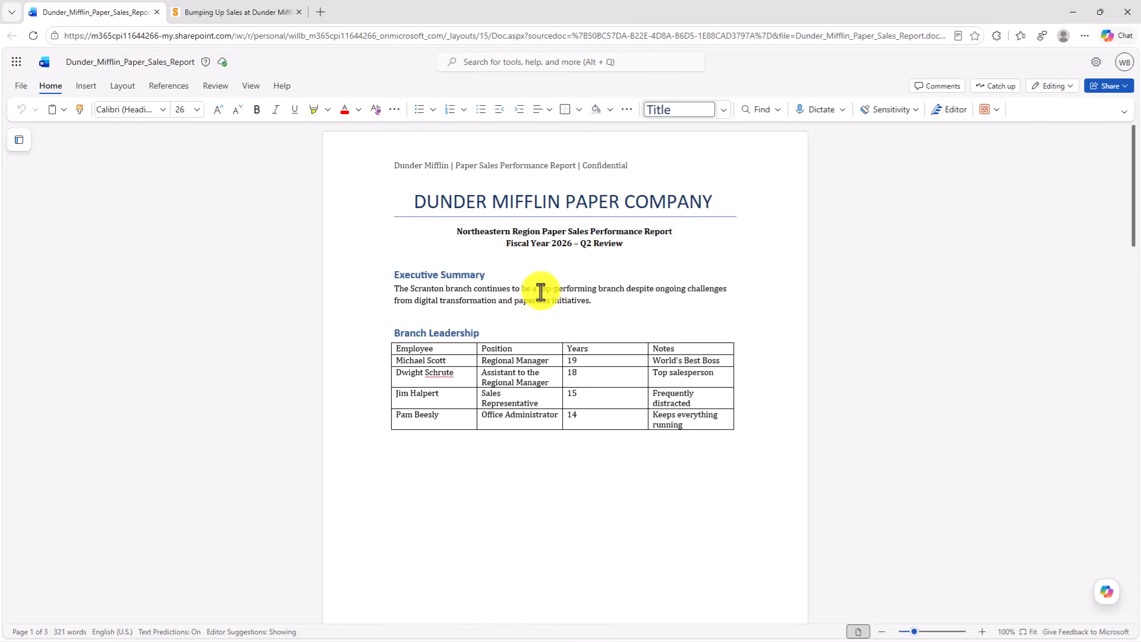
- In Word for the web, link "top-performing branch" in the Executive Summary to the copied article address
{"action": "left_click_drag", "start_coordinate": [539, 289], "coordinate": [624, 289]}
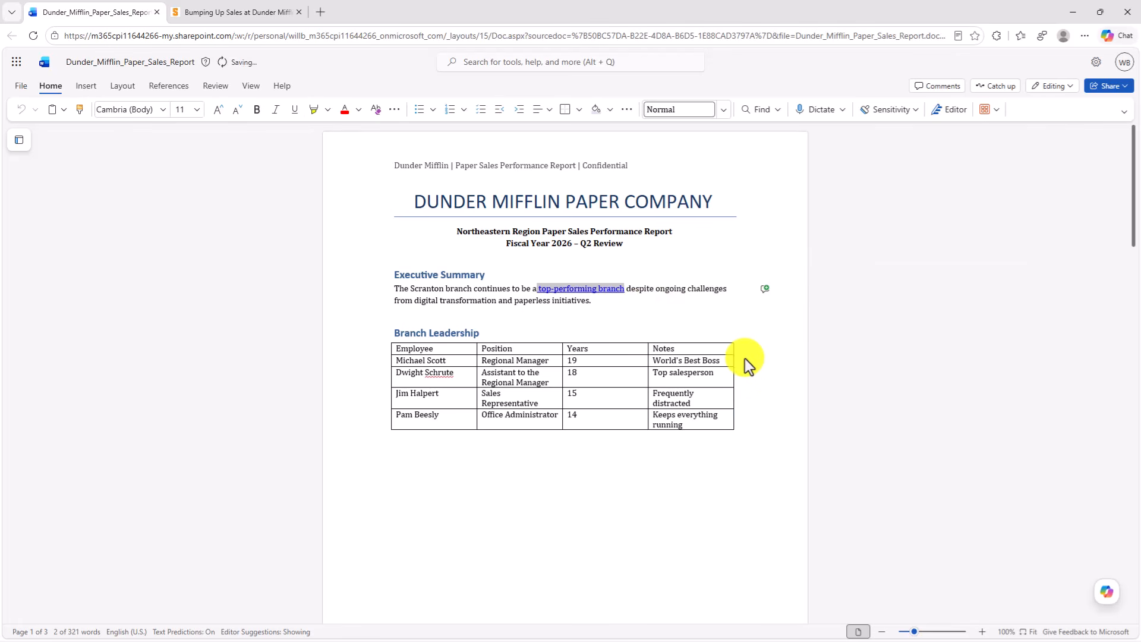
{"action": "key", "text": "ctrl+v"}
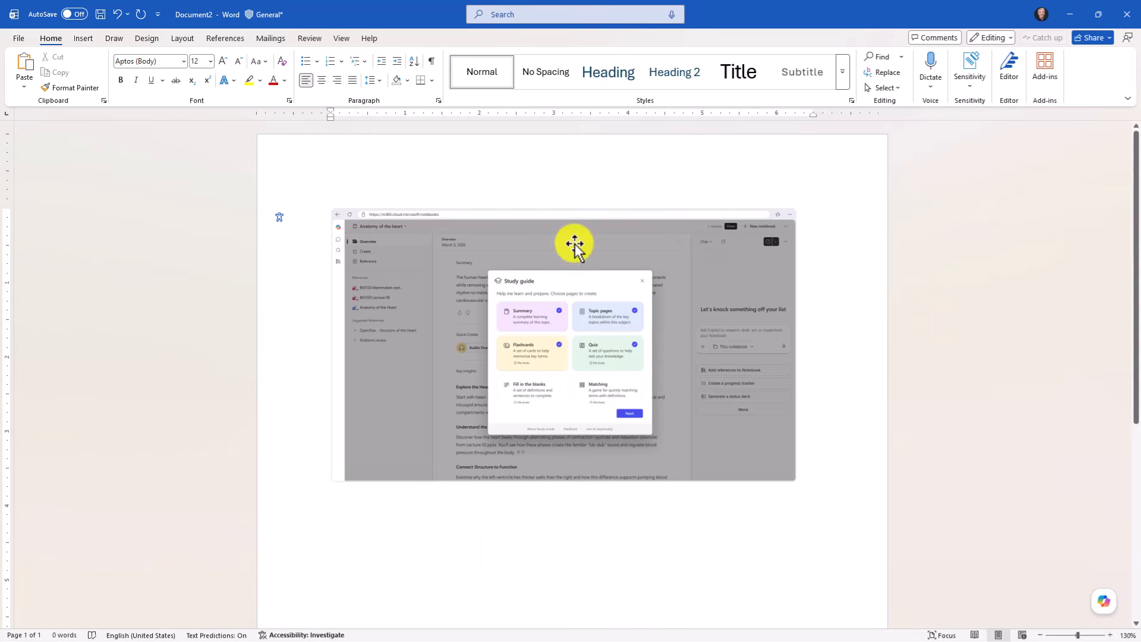
- In the desktop Word document, check accessibility, review the AI-generated alt text for the study guide screenshot and approve it
{"action": "left_click", "coordinate": [309, 39]}
{"action": "left_click", "coordinate": [210, 60]}
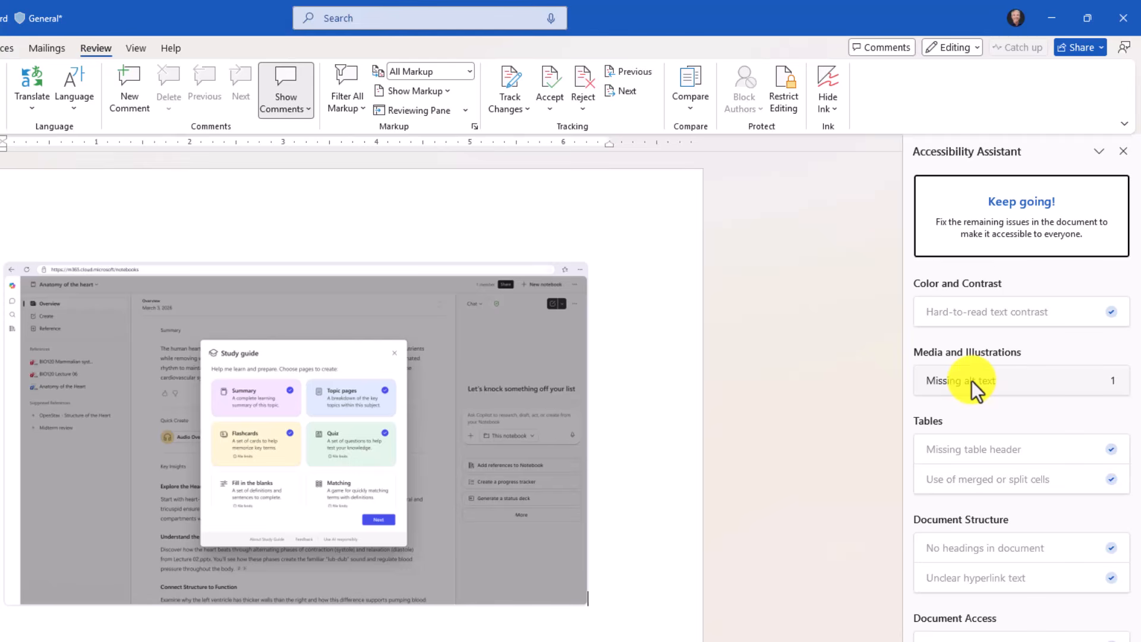
{"action": "left_click", "coordinate": [971, 381]}
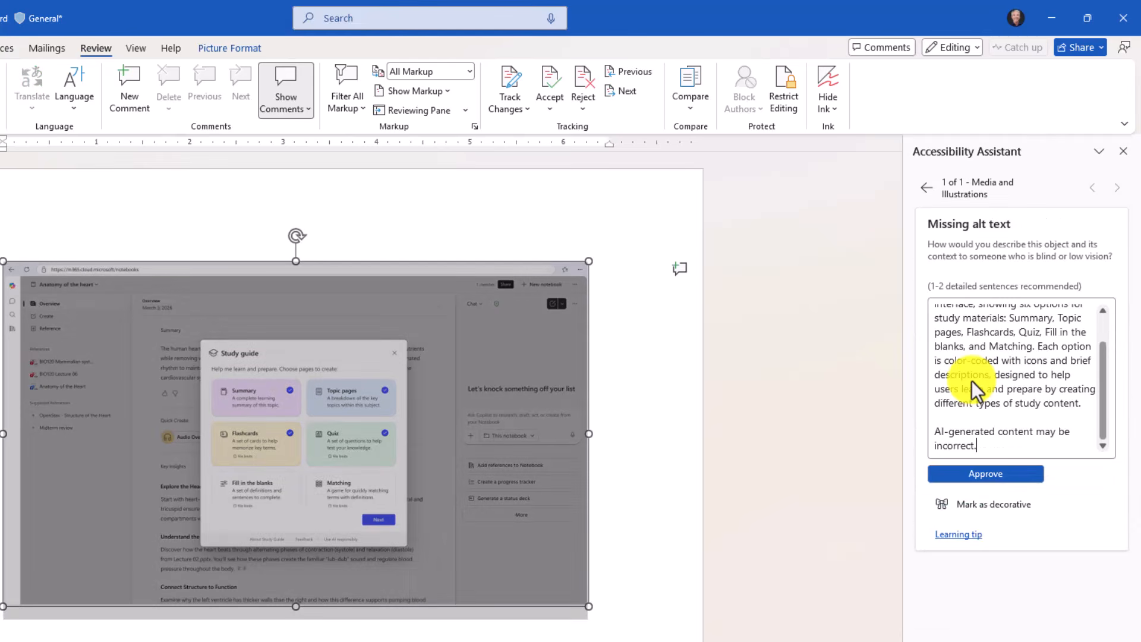
{"action": "left_click_drag", "start_coordinate": [1100, 365], "coordinate": [1101, 327]}
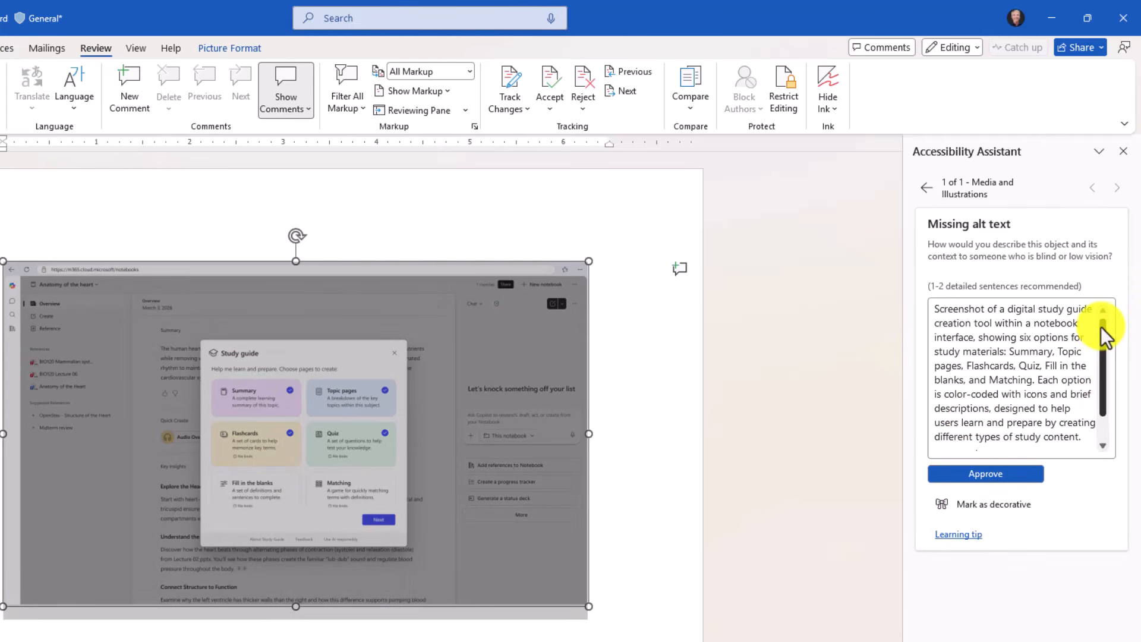
{"action": "left_click_drag", "start_coordinate": [944, 312], "coordinate": [1047, 398]}
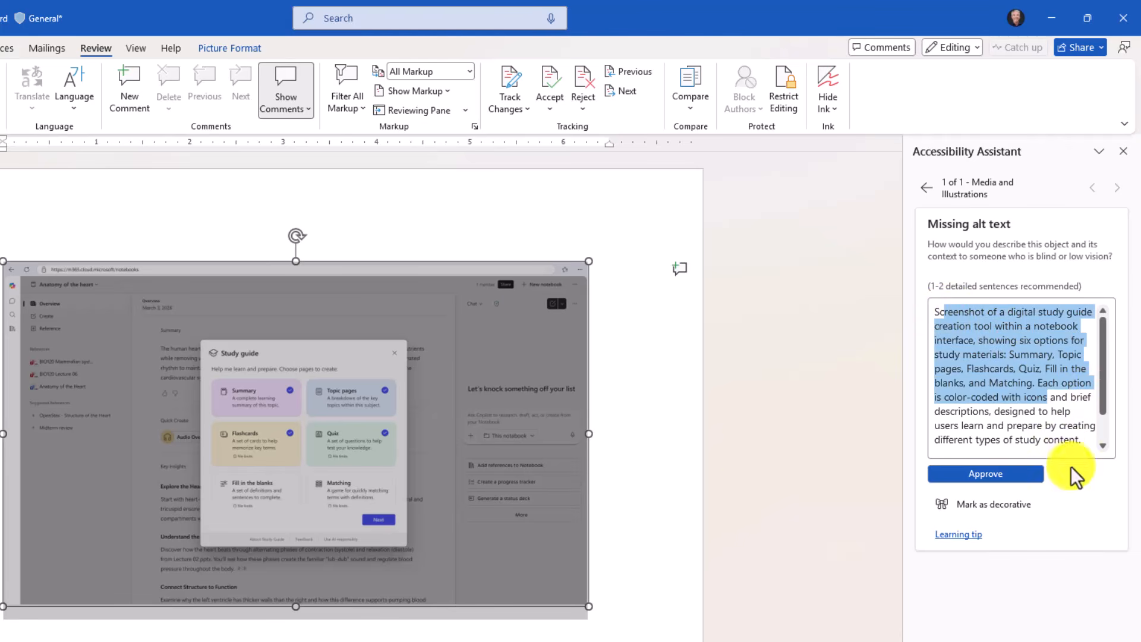
{"action": "left_click", "coordinate": [1055, 443]}
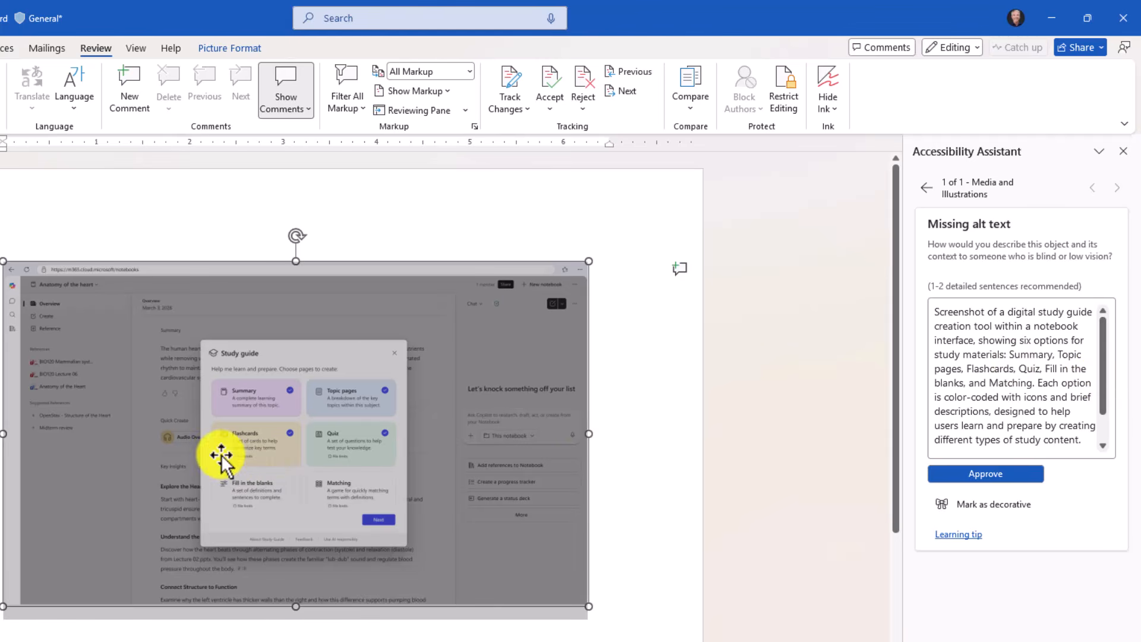
{"action": "left_click", "coordinate": [990, 476]}
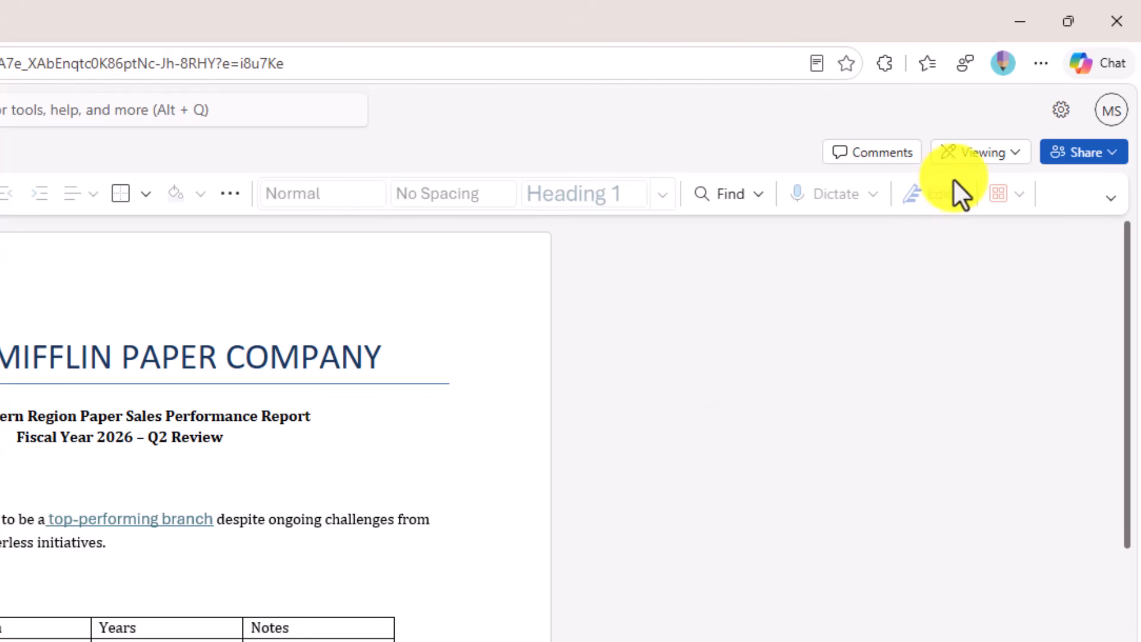
- In the view-only web document, send a request for edit access with the message "Can I get permissions"
{"action": "left_click", "coordinate": [1007, 157]}
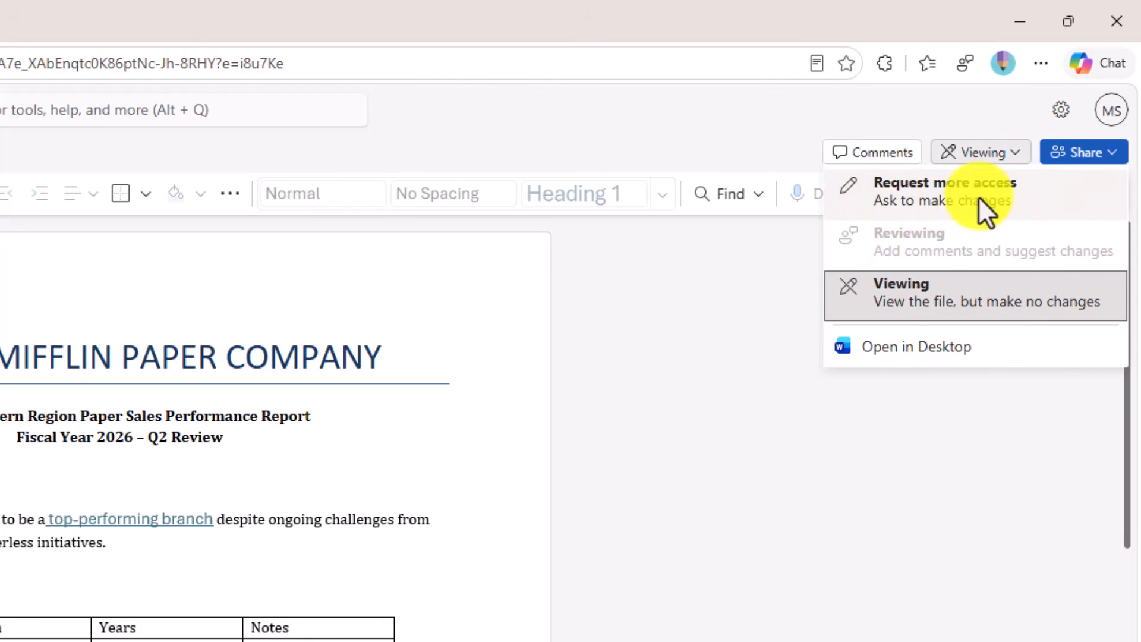
{"action": "left_click", "coordinate": [999, 194]}
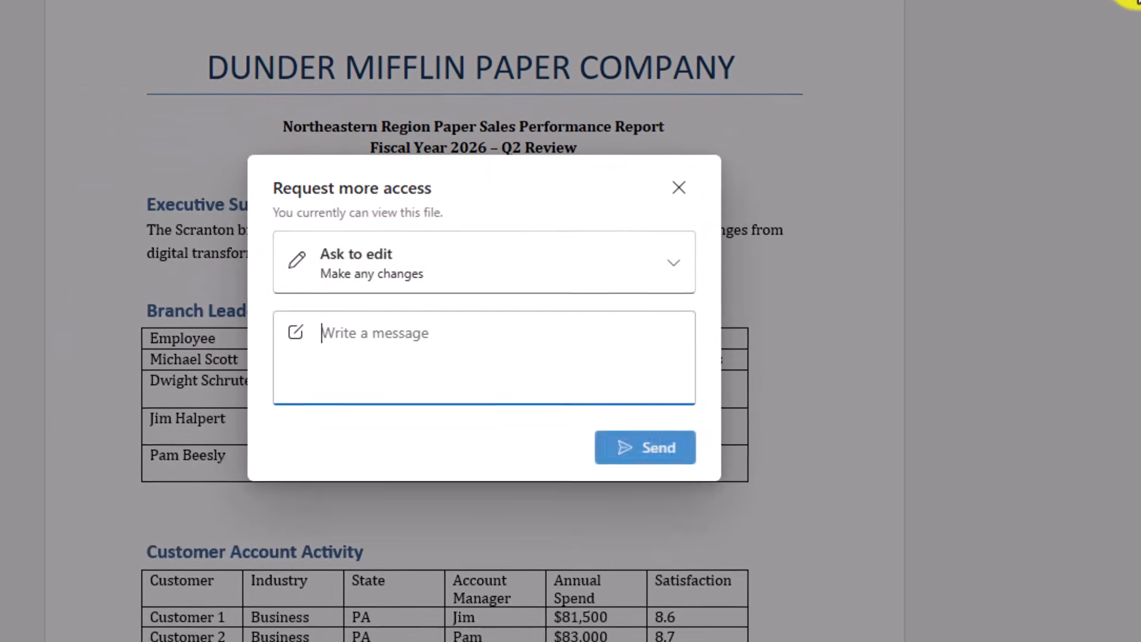
{"action": "left_click", "coordinate": [379, 272]}
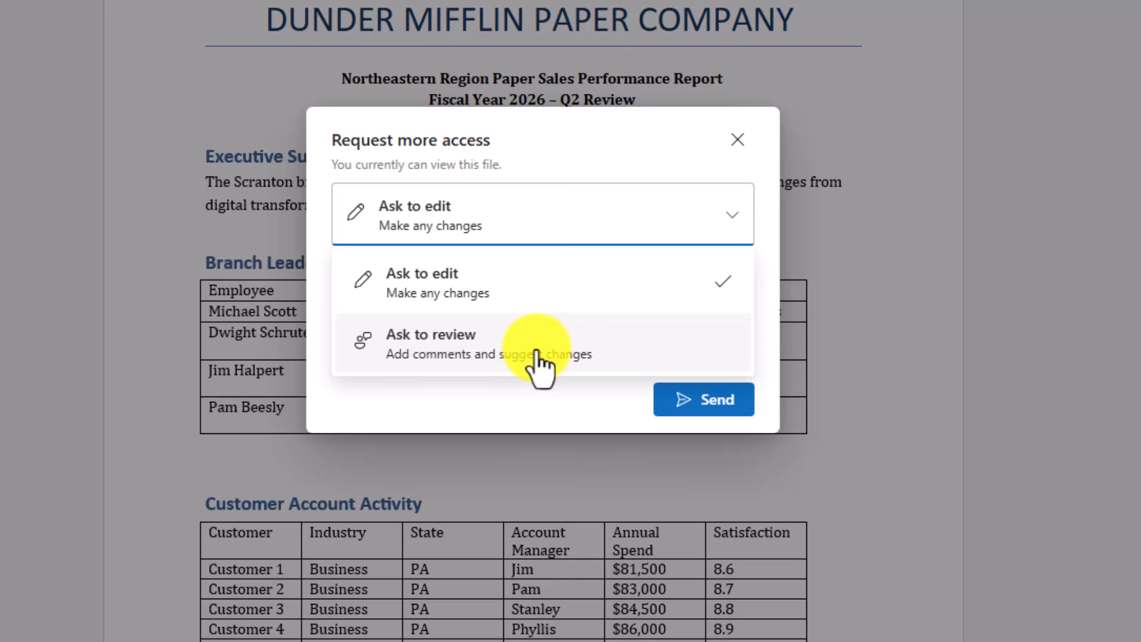
{"action": "left_click", "coordinate": [514, 149]}
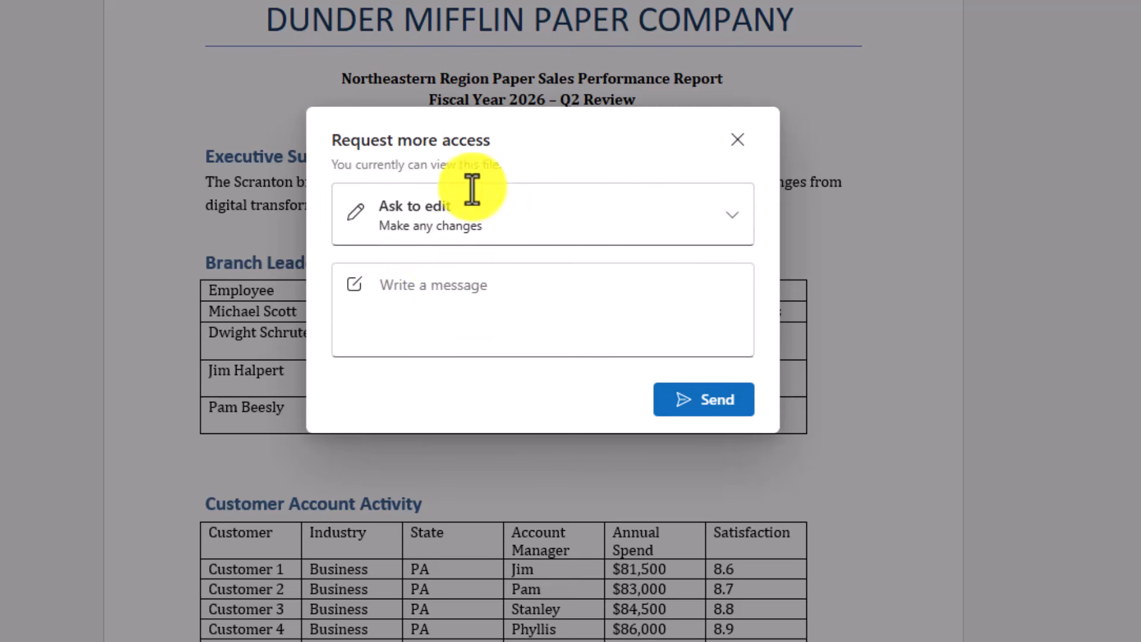
{"action": "left_click", "coordinate": [456, 286]}
{"action": "type", "text": "Can I get permissions"}
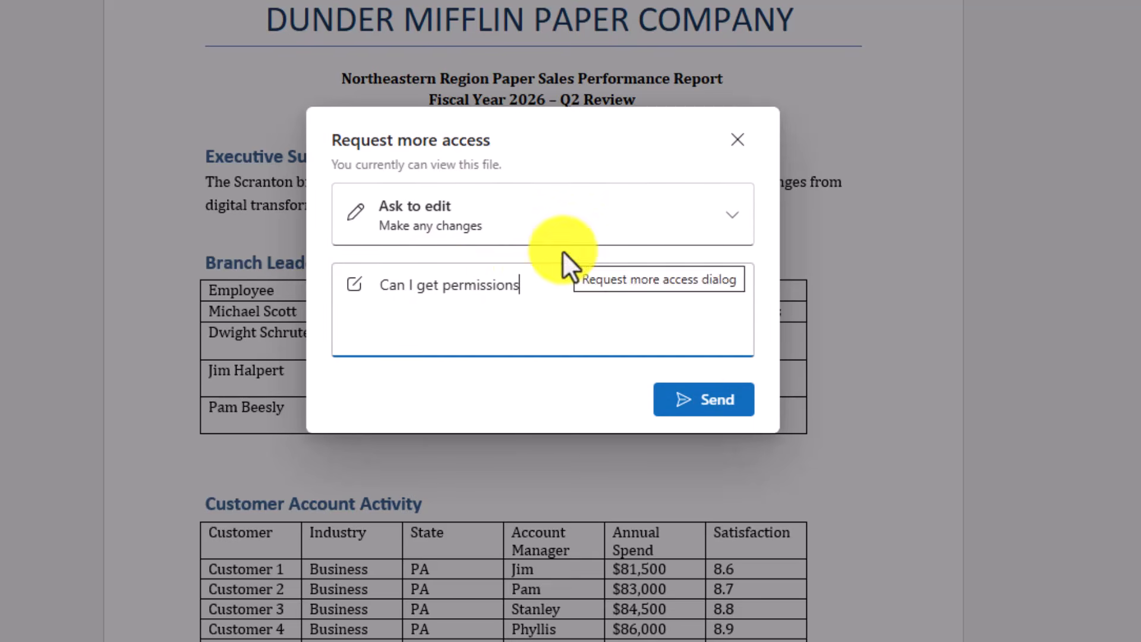
{"action": "left_click", "coordinate": [692, 398]}
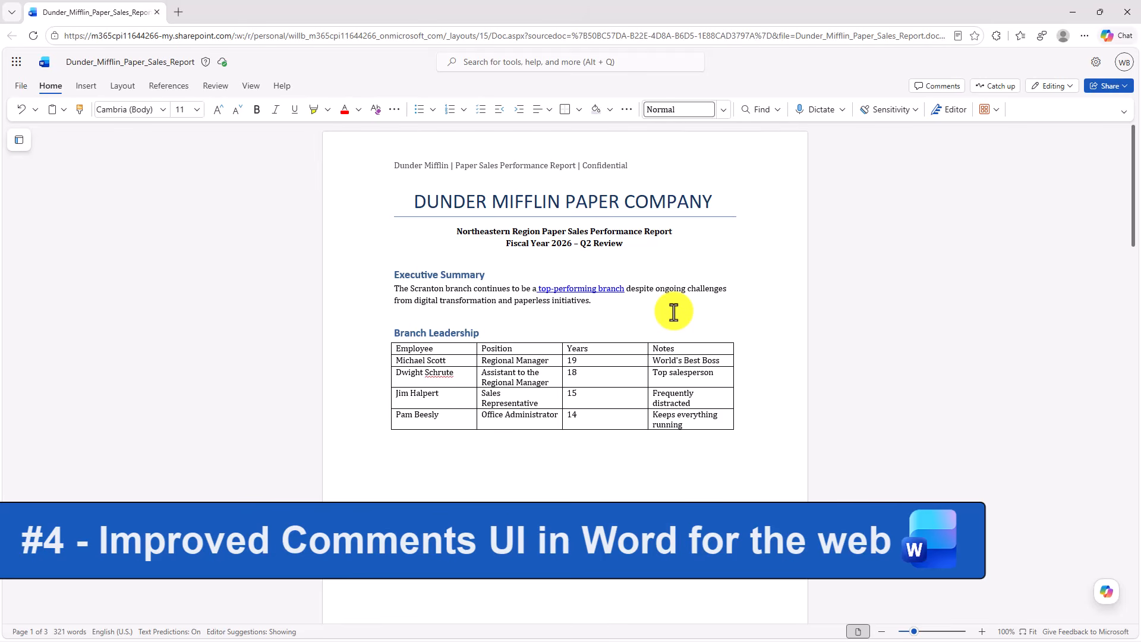
- Post the comment "This needs some updating!" on the Executive Summary paragraph of the sales report
{"action": "left_click", "coordinate": [428, 261]}
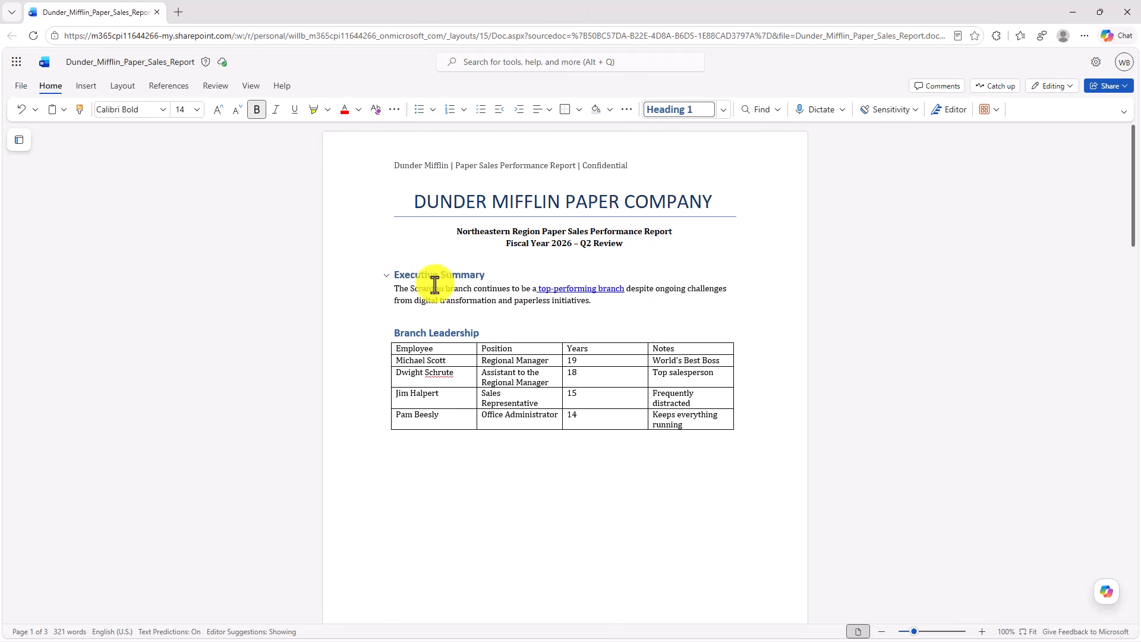
{"action": "left_click_drag", "start_coordinate": [395, 289], "coordinate": [614, 298]}
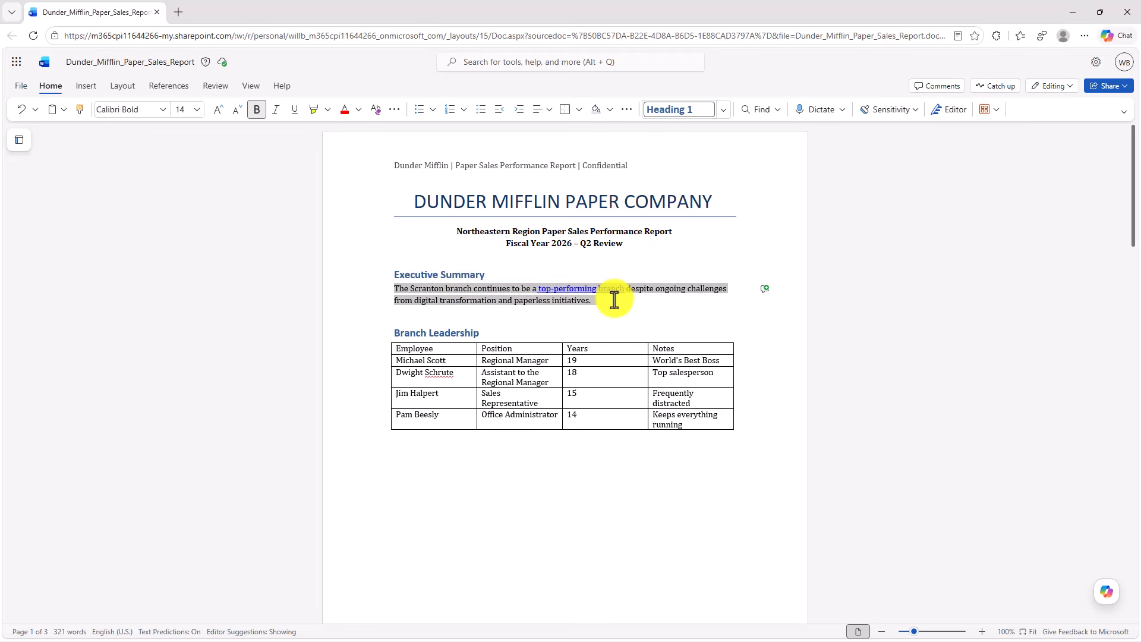
{"action": "left_click", "coordinate": [766, 289]}
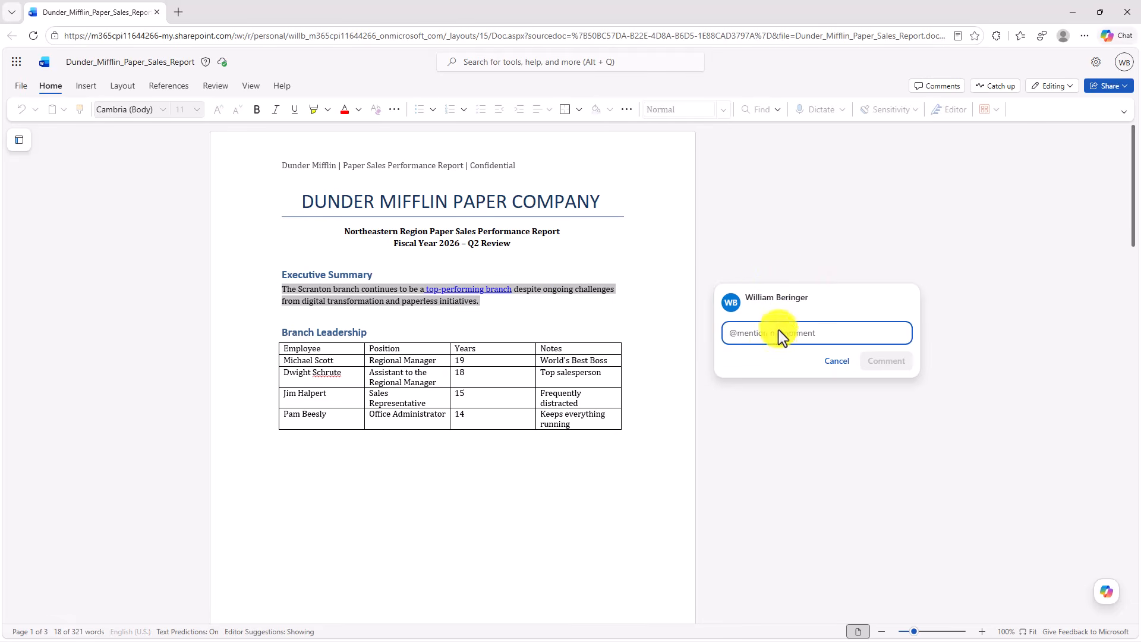
{"action": "type", "text": "This needs some updating!"}
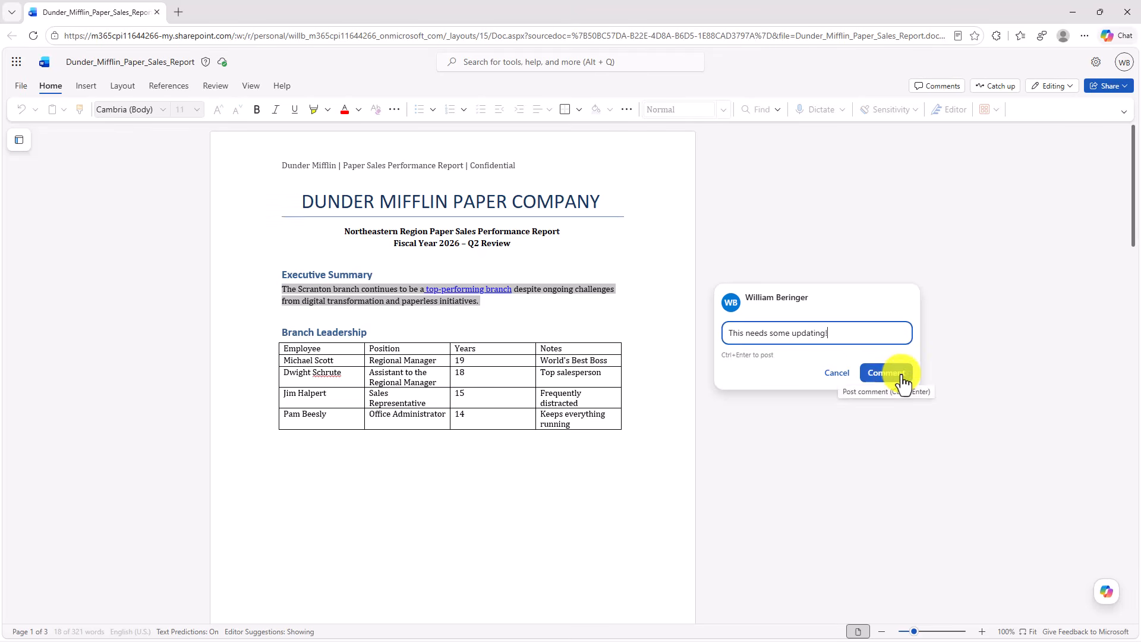
{"action": "left_click", "coordinate": [886, 373]}
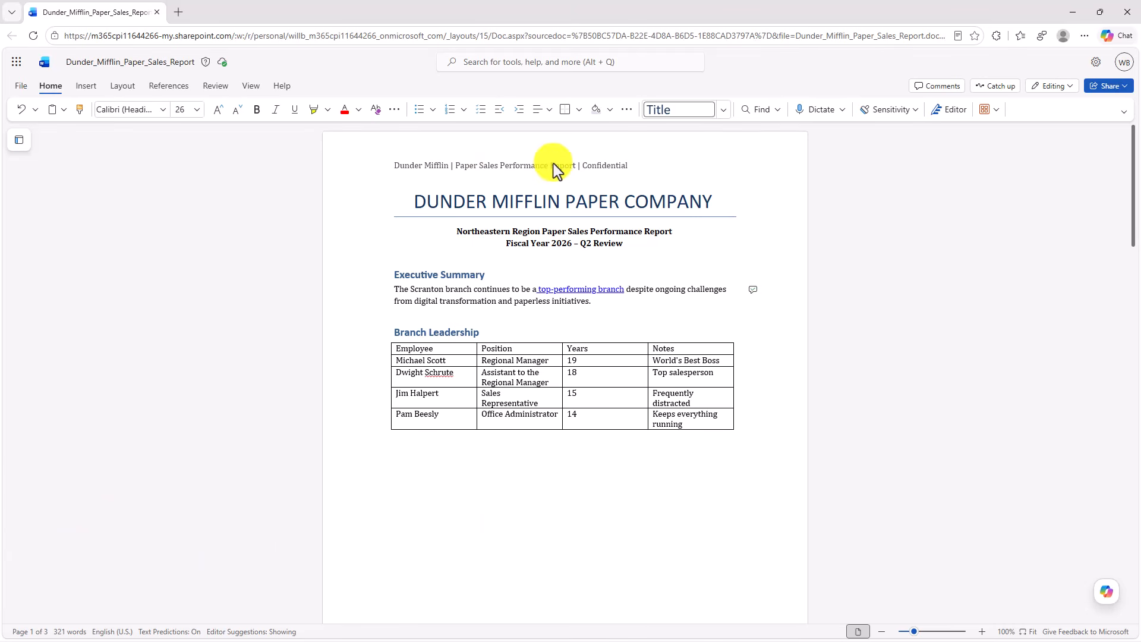
- Step through the page headers to the last page, switch to its footer, and go back through the footers to page 1
{"action": "double_click", "coordinate": [523, 165]}
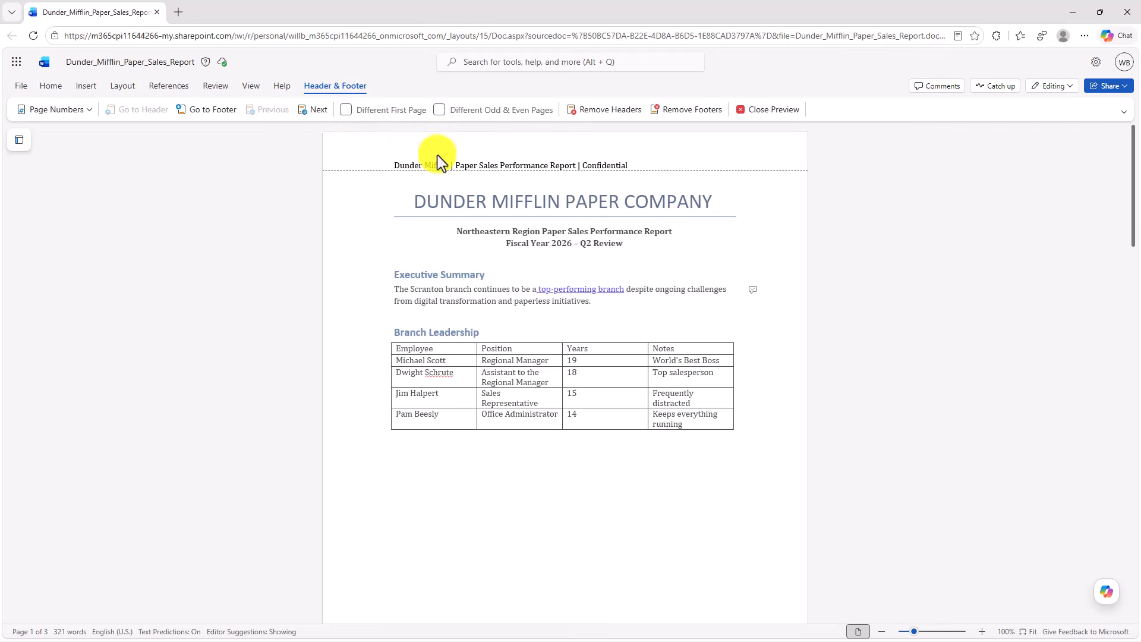
{"action": "left_click", "coordinate": [310, 111]}
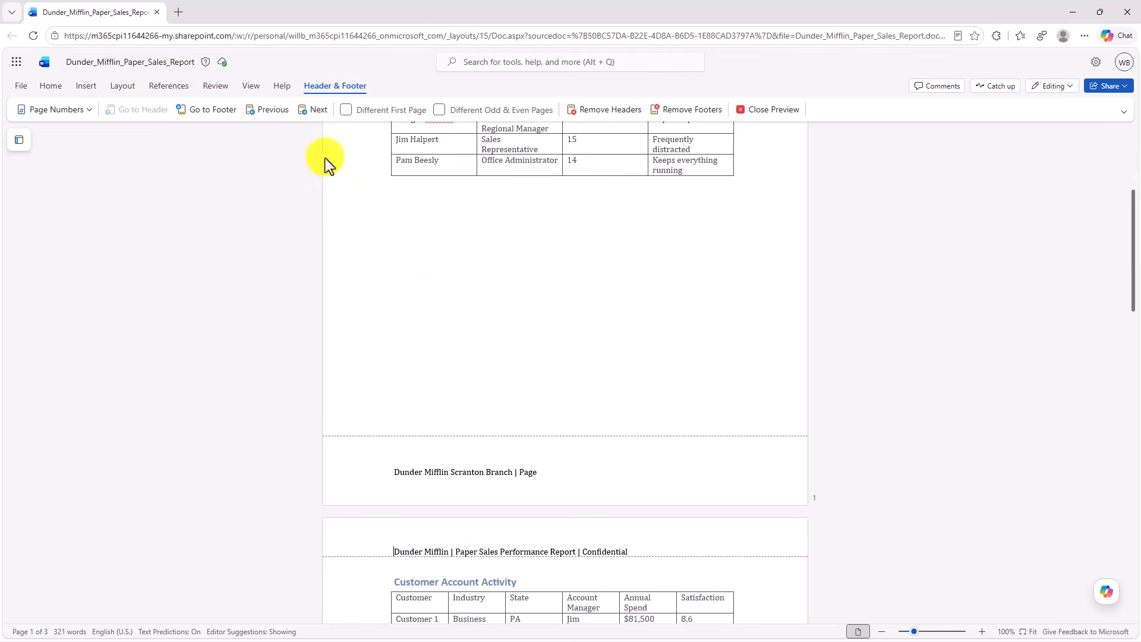
{"action": "left_click", "coordinate": [308, 112]}
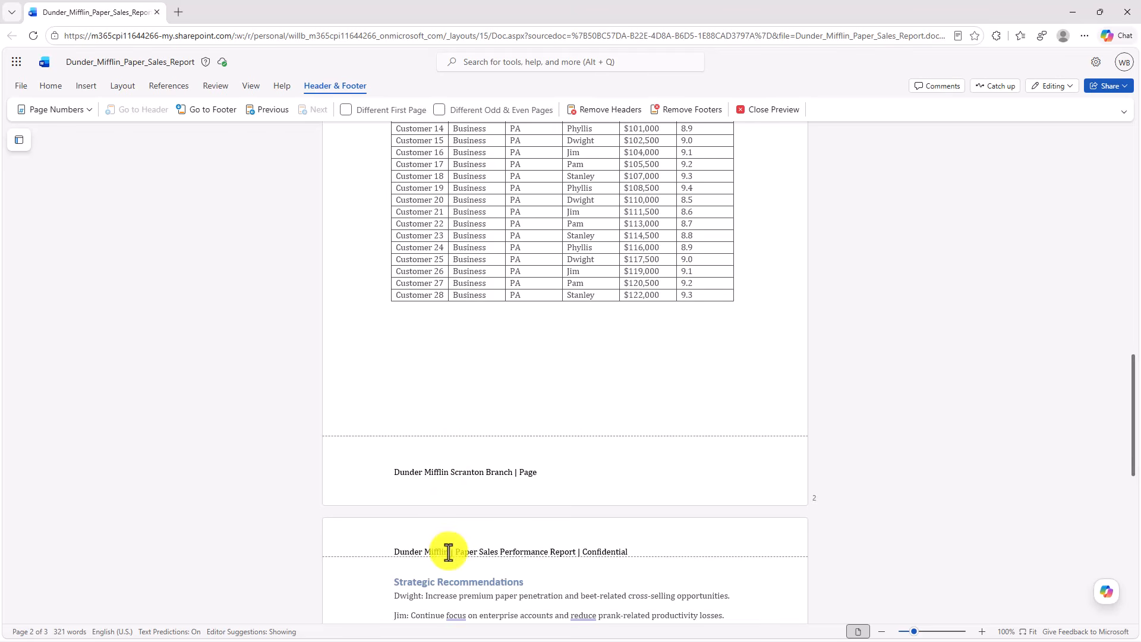
{"action": "left_click", "coordinate": [205, 109]}
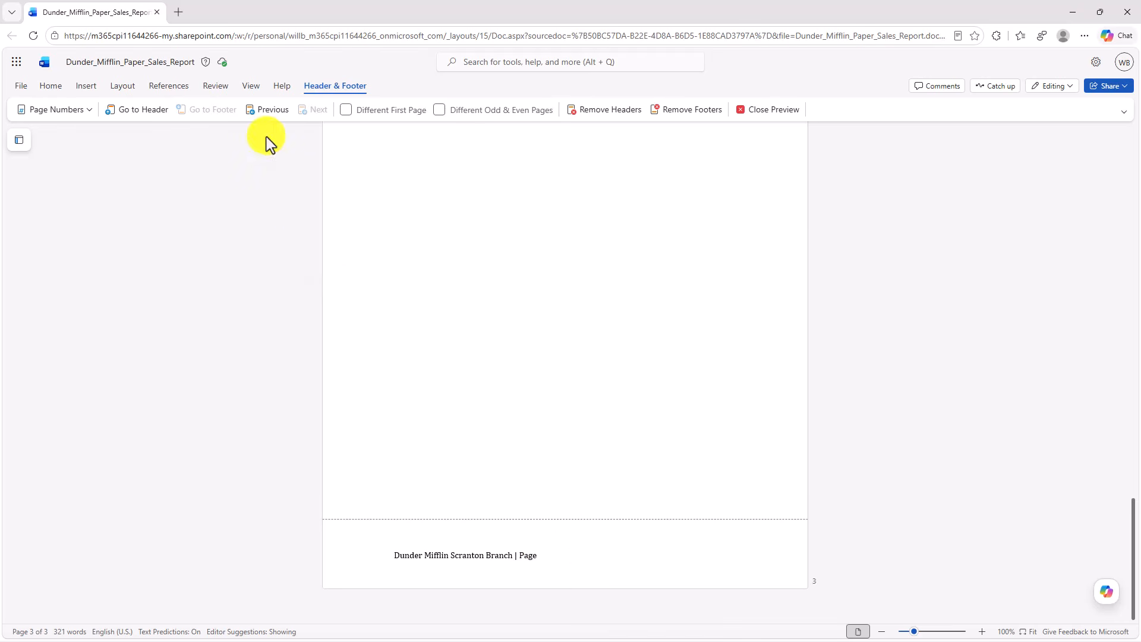
{"action": "left_click", "coordinate": [259, 119]}
{"action": "left_click", "coordinate": [261, 118]}
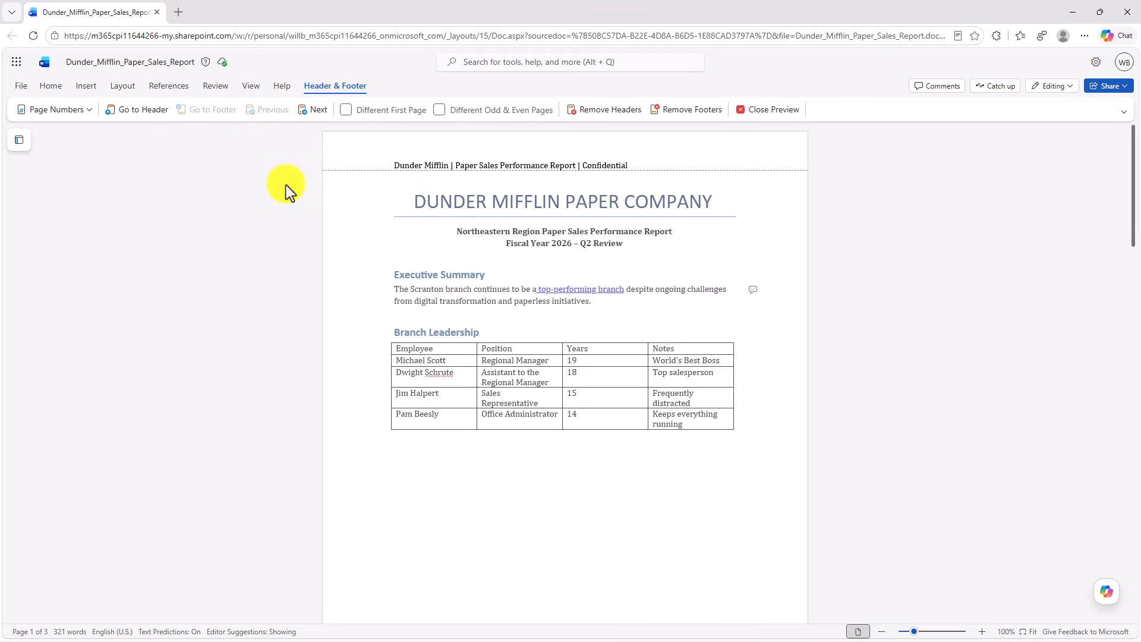
- Add right-aligned page numbers to the document's footer and check them on the pages
{"action": "left_click", "coordinate": [67, 116]}
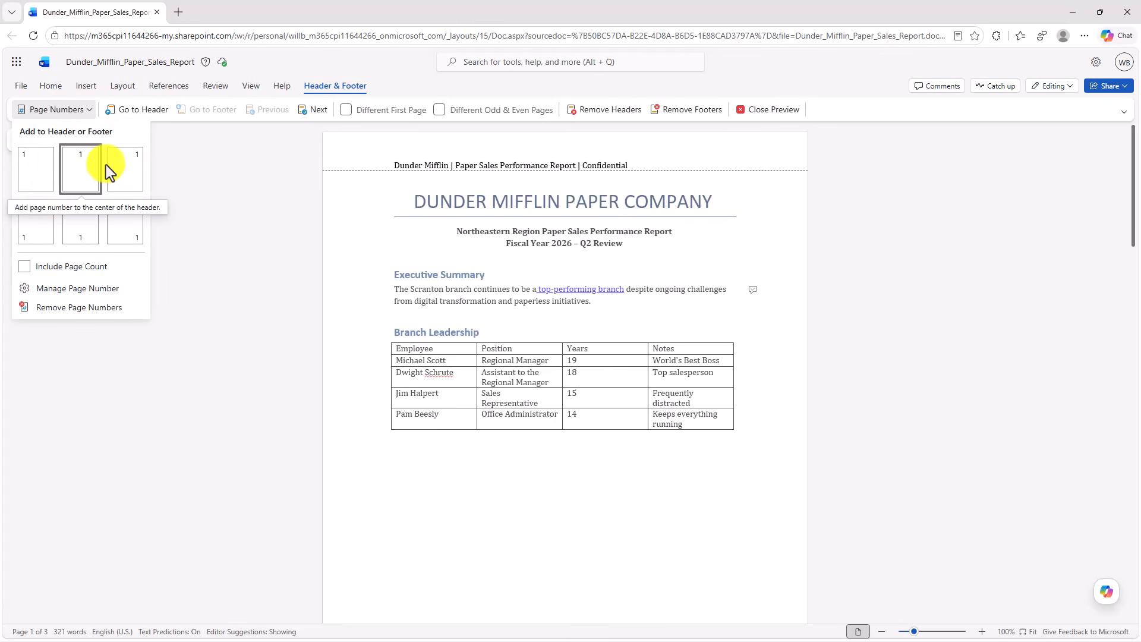
{"action": "left_click", "coordinate": [129, 222]}
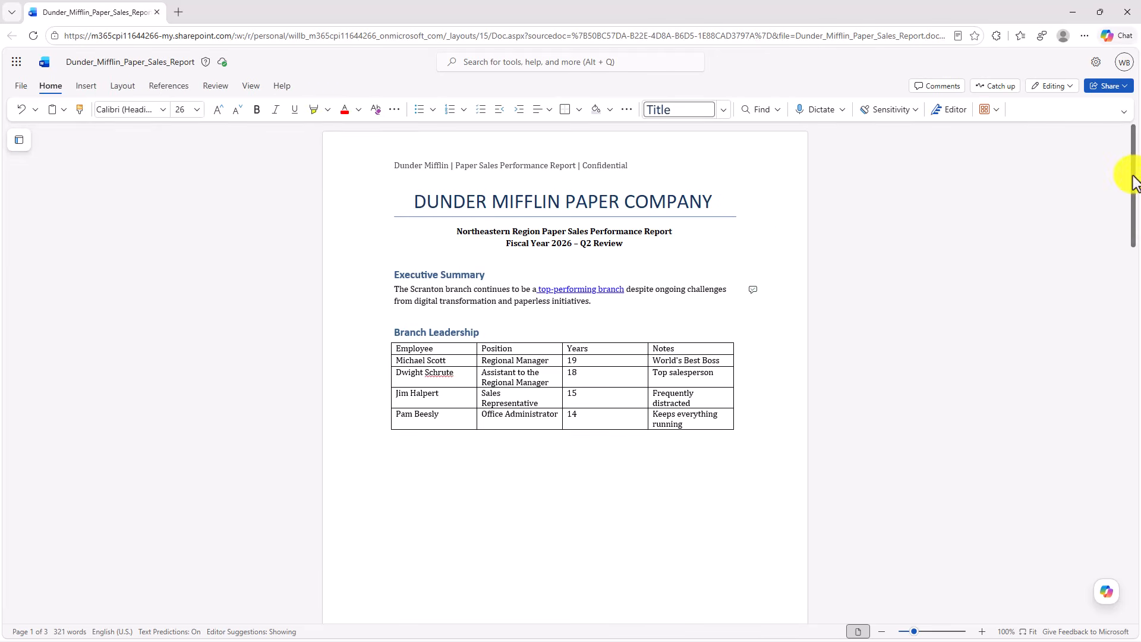
{"action": "scroll", "coordinate": [1133, 200], "scroll_direction": "down", "scroll_amount": 3}
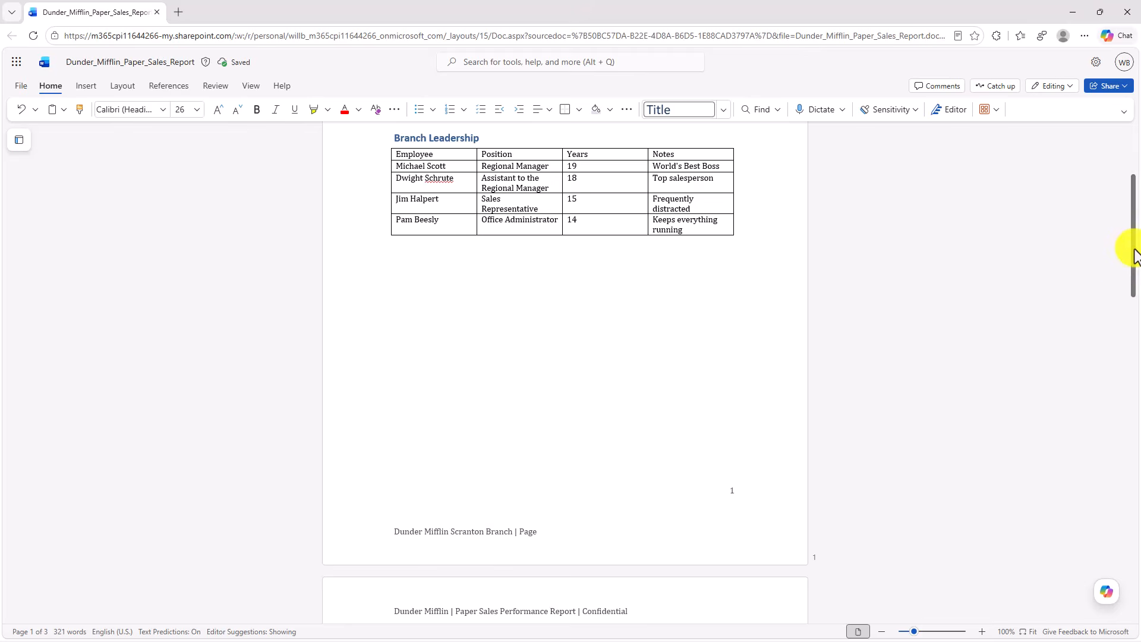
{"action": "scroll", "coordinate": [1132, 247], "scroll_direction": "down", "scroll_amount": 4}
{"action": "left_click_drag", "start_coordinate": [1129, 354], "coordinate": [1108, 159]}
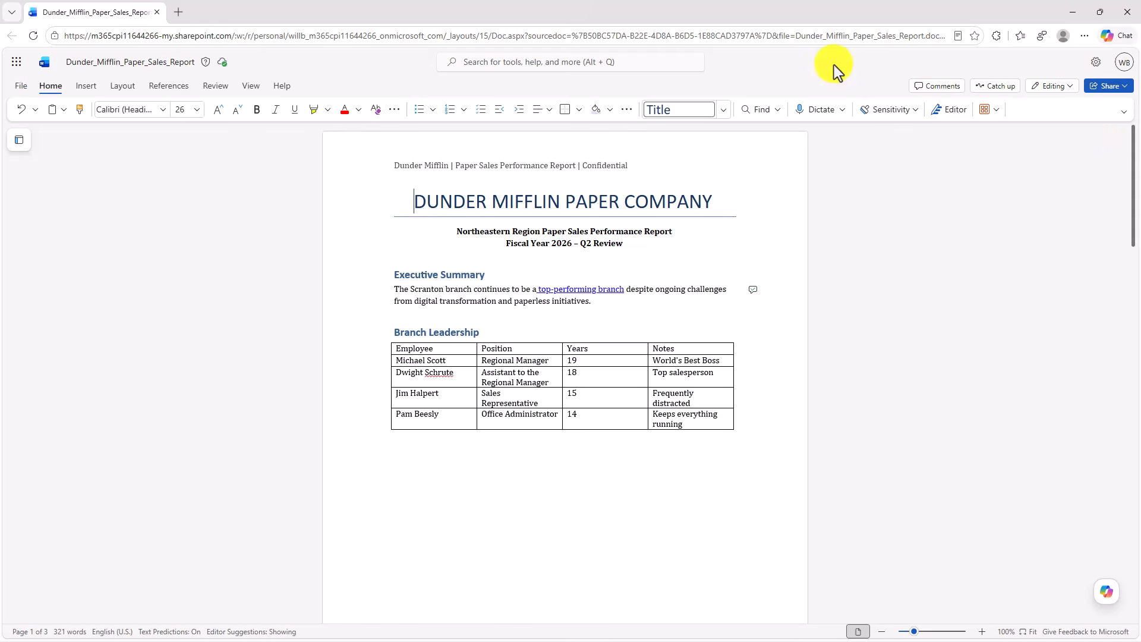
- Review the page number settings, including the number formats and a start value of 3, discard them, and close header editing
{"action": "double_click", "coordinate": [494, 164]}
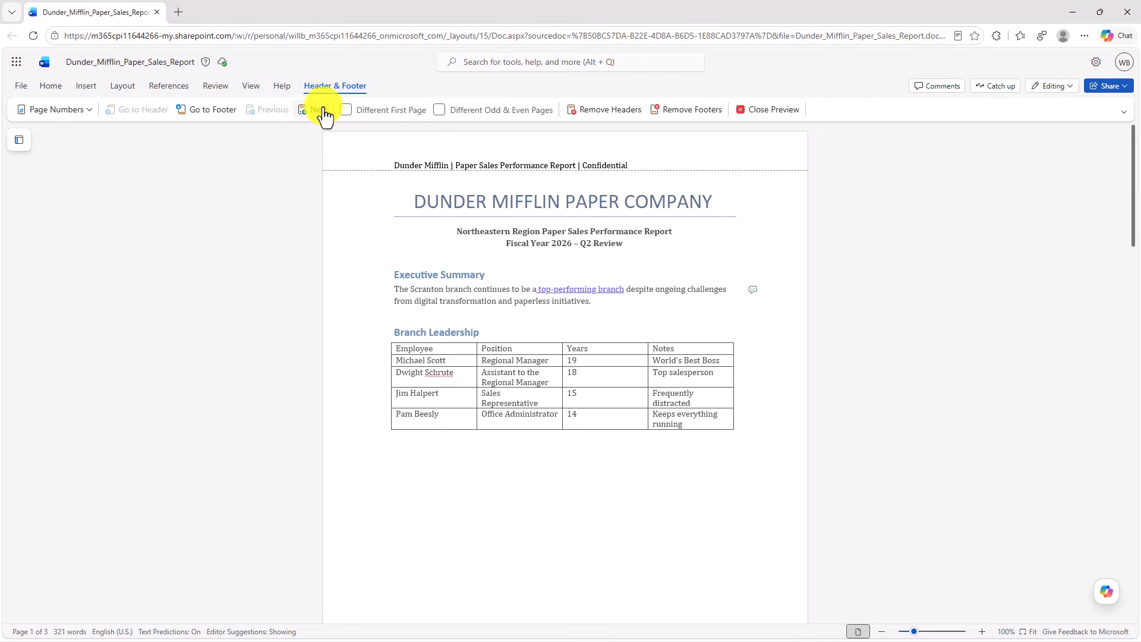
{"action": "left_click", "coordinate": [60, 109]}
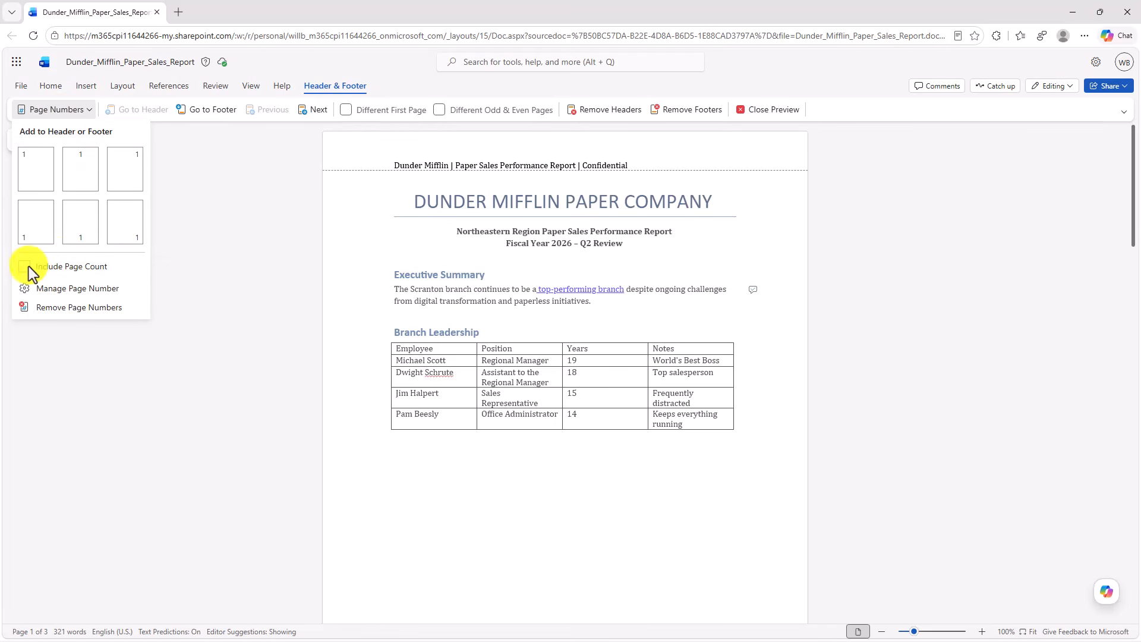
{"action": "left_click", "coordinate": [70, 290]}
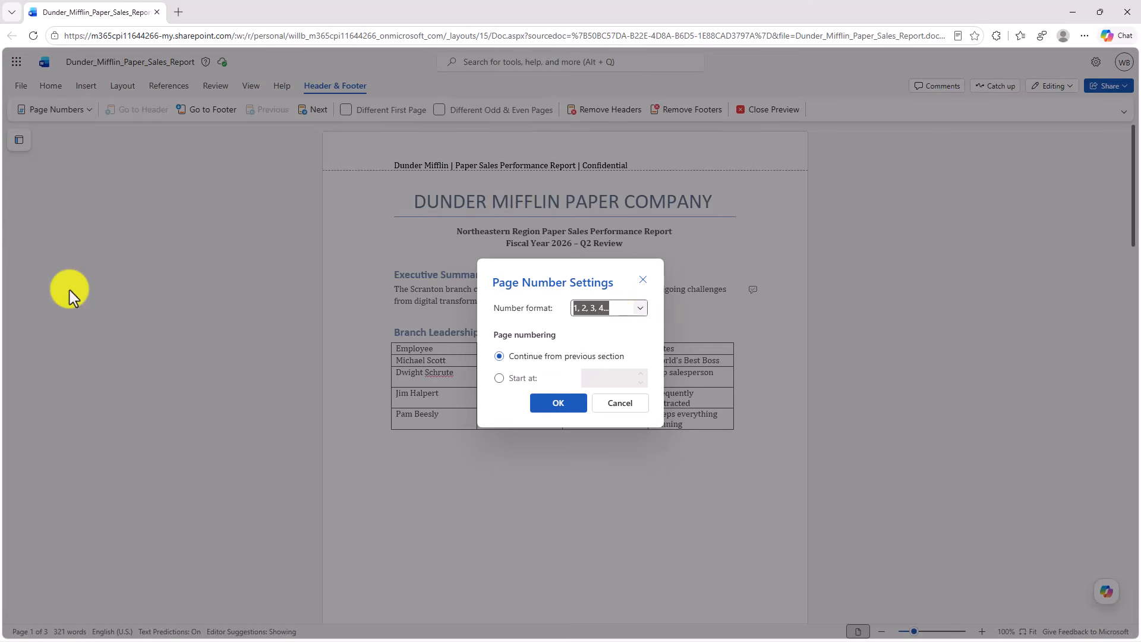
{"action": "left_click", "coordinate": [639, 311]}
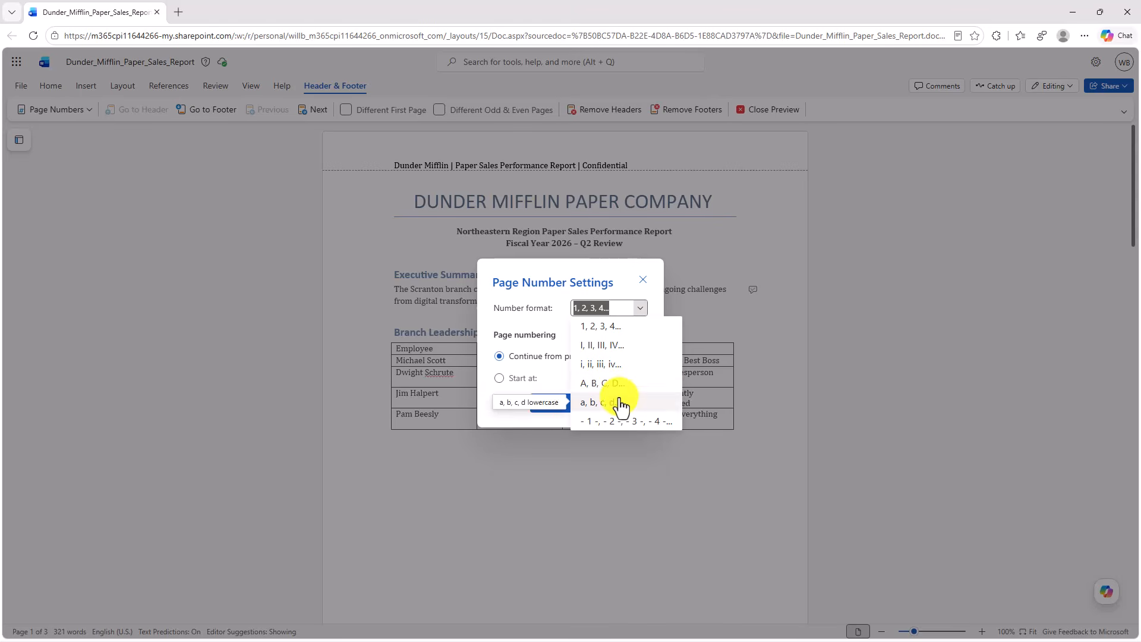
{"action": "left_click", "coordinate": [538, 298]}
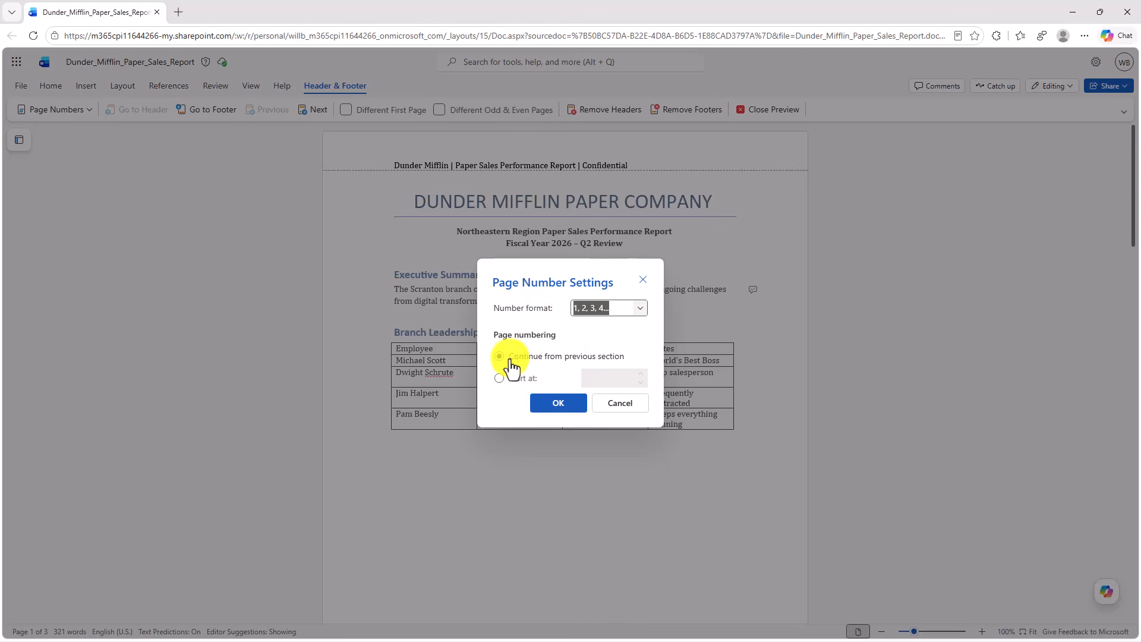
{"action": "left_click", "coordinate": [541, 377]}
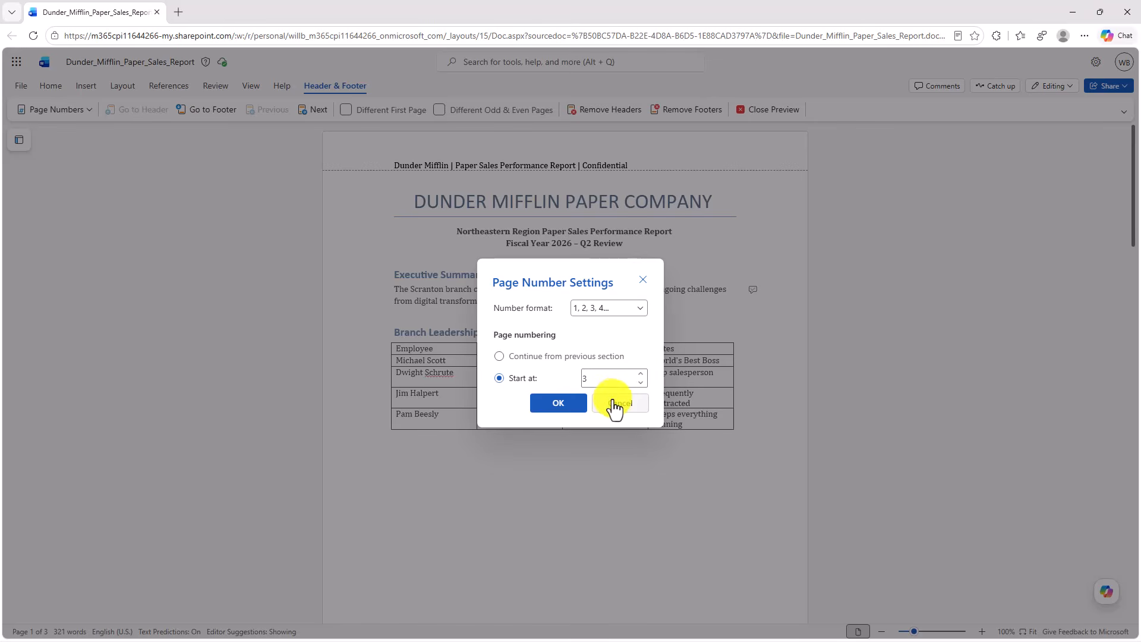
{"action": "left_click", "coordinate": [643, 280]}
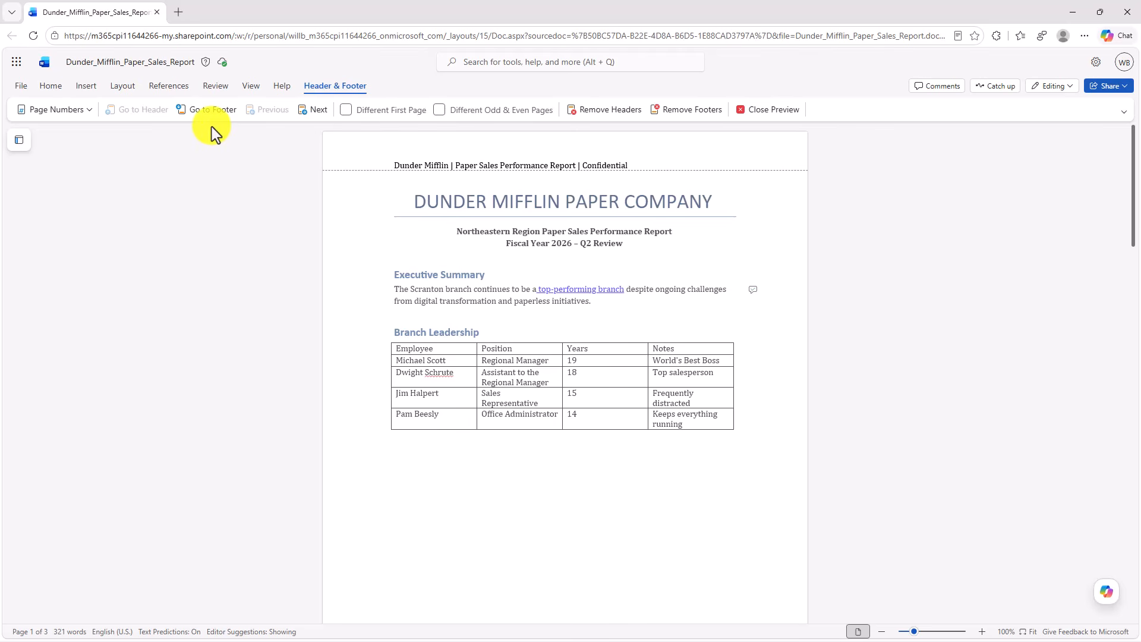
{"action": "left_click", "coordinate": [763, 113]}
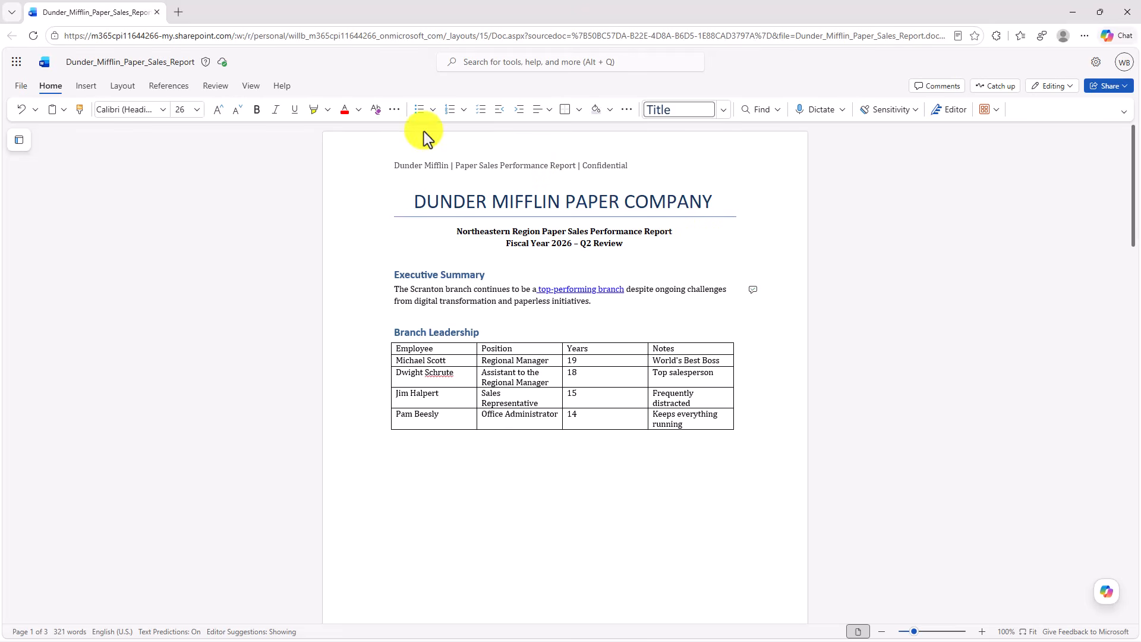
- Add continuous line numbers to the sales report and check them across the pages
{"action": "left_click", "coordinate": [124, 83]}
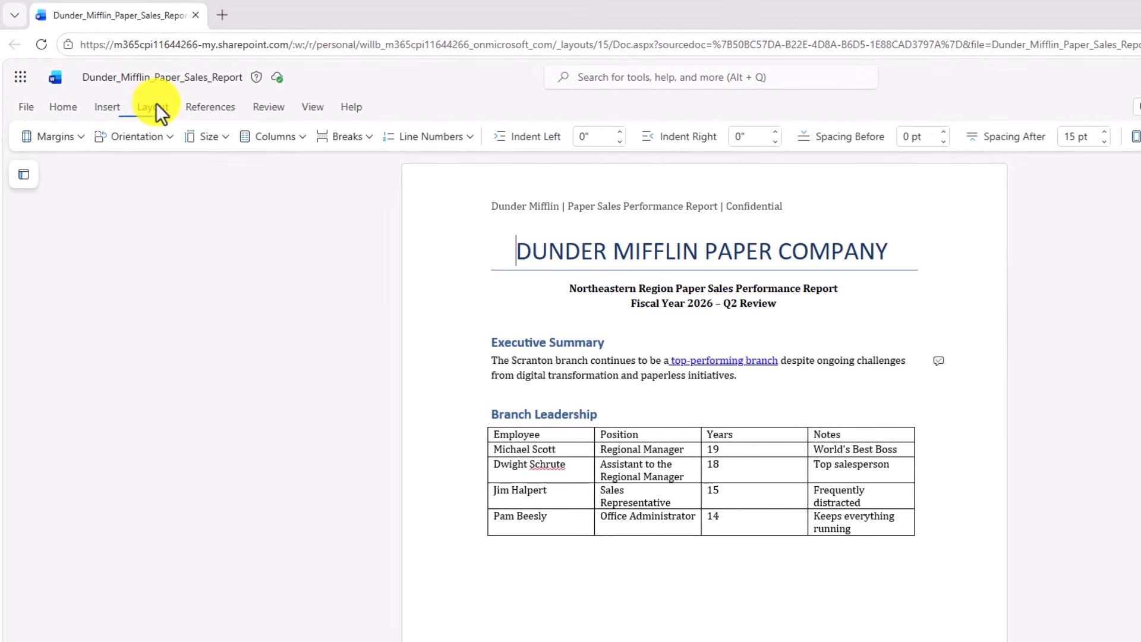
{"action": "left_click", "coordinate": [455, 143]}
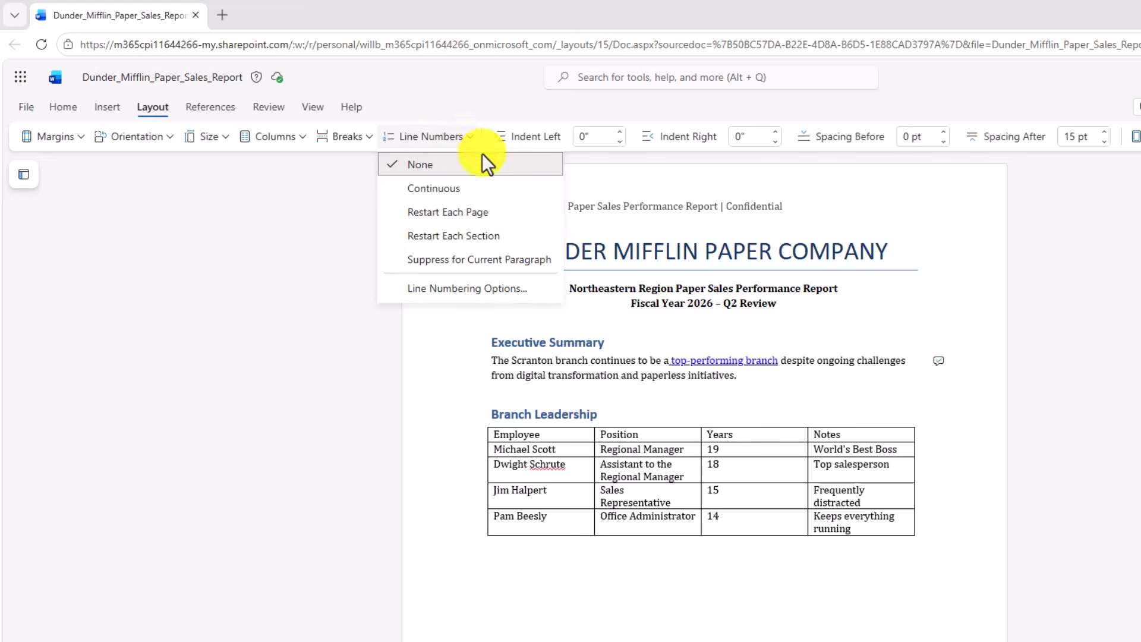
{"action": "left_click", "coordinate": [472, 188]}
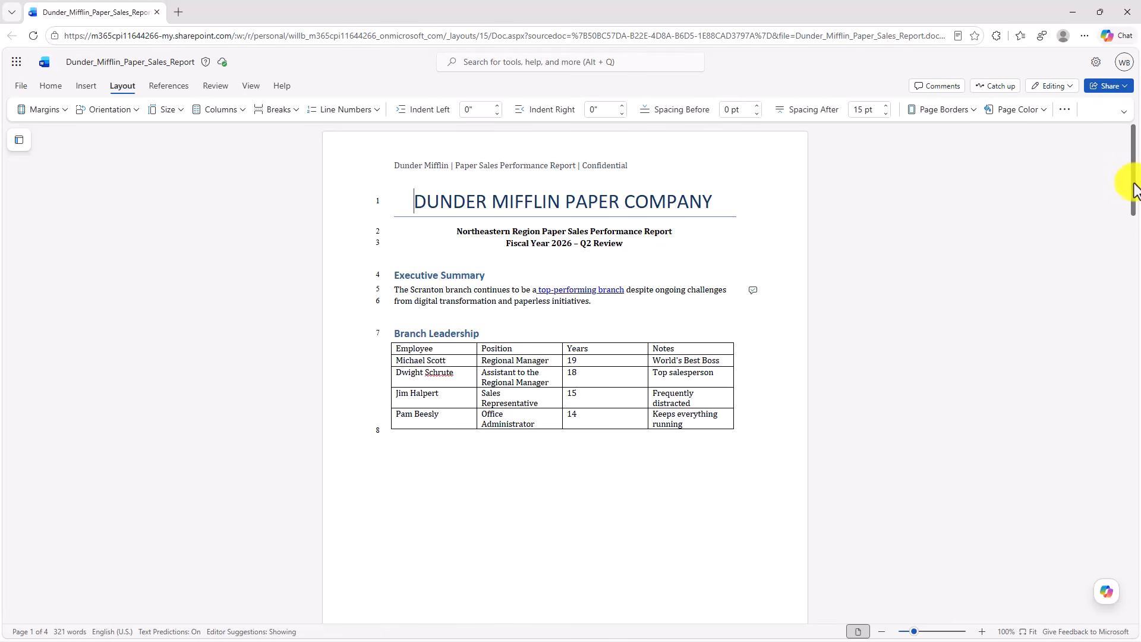
{"action": "left_click_drag", "start_coordinate": [1134, 183], "coordinate": [1121, 122]}
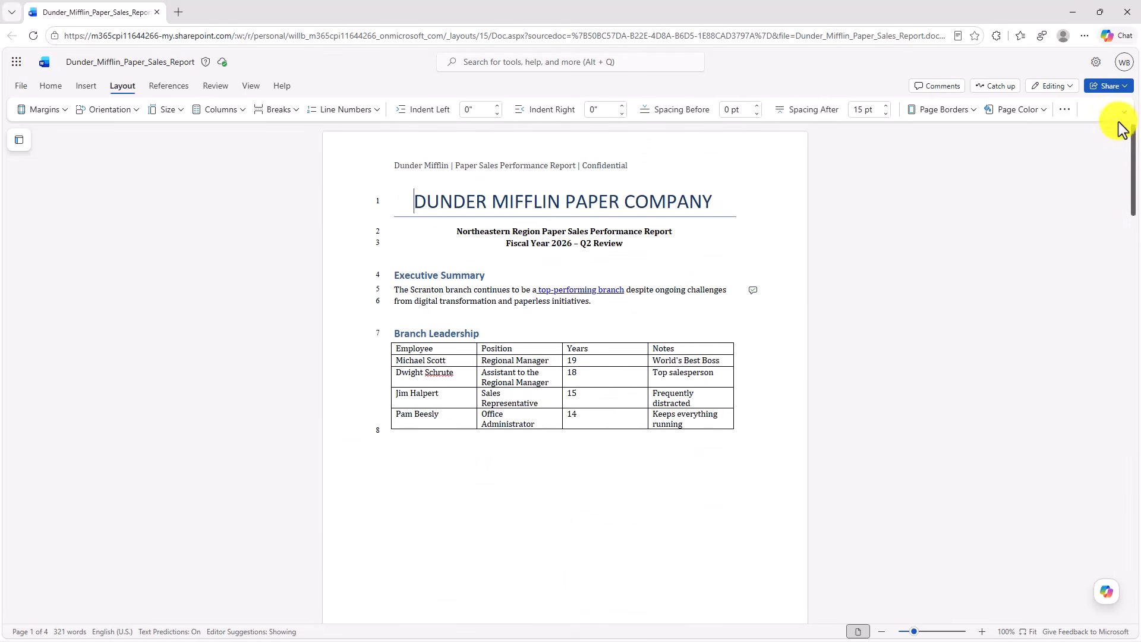
- Set the line numbers to restart on each page and check them through the document
{"action": "left_click", "coordinate": [344, 109]}
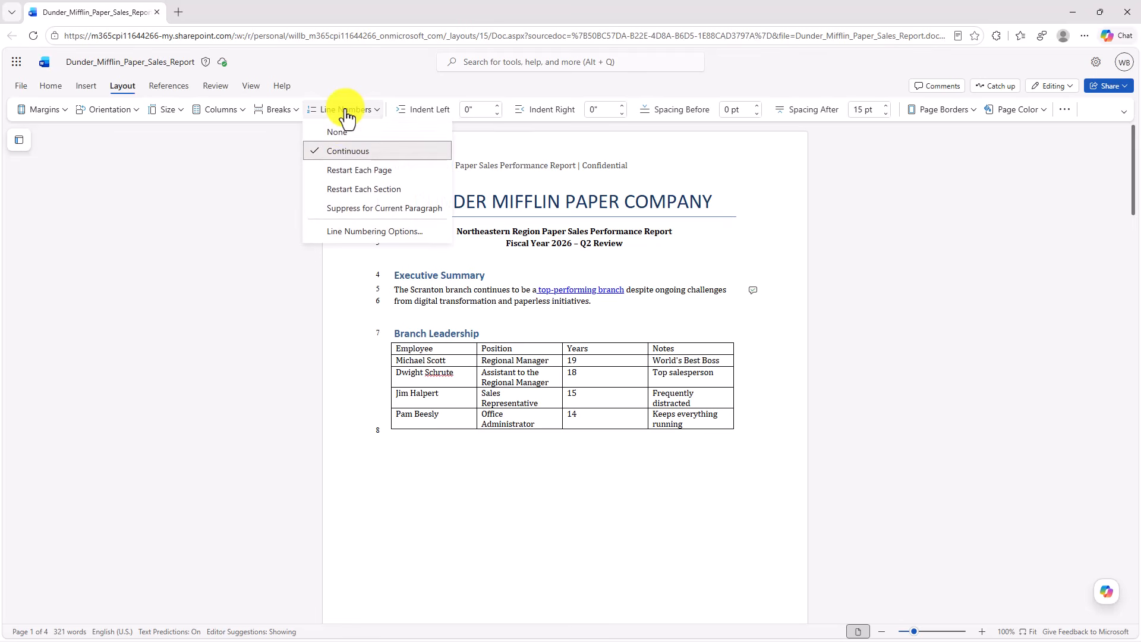
{"action": "left_click", "coordinate": [362, 171]}
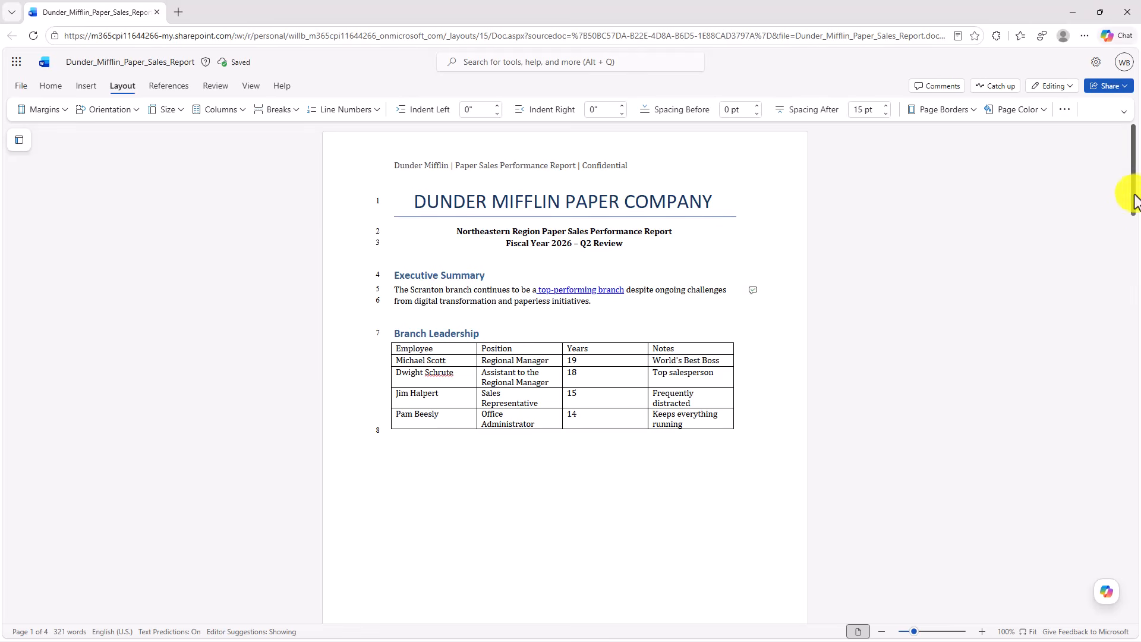
{"action": "left_click_drag", "start_coordinate": [1135, 202], "coordinate": [1029, 107]}
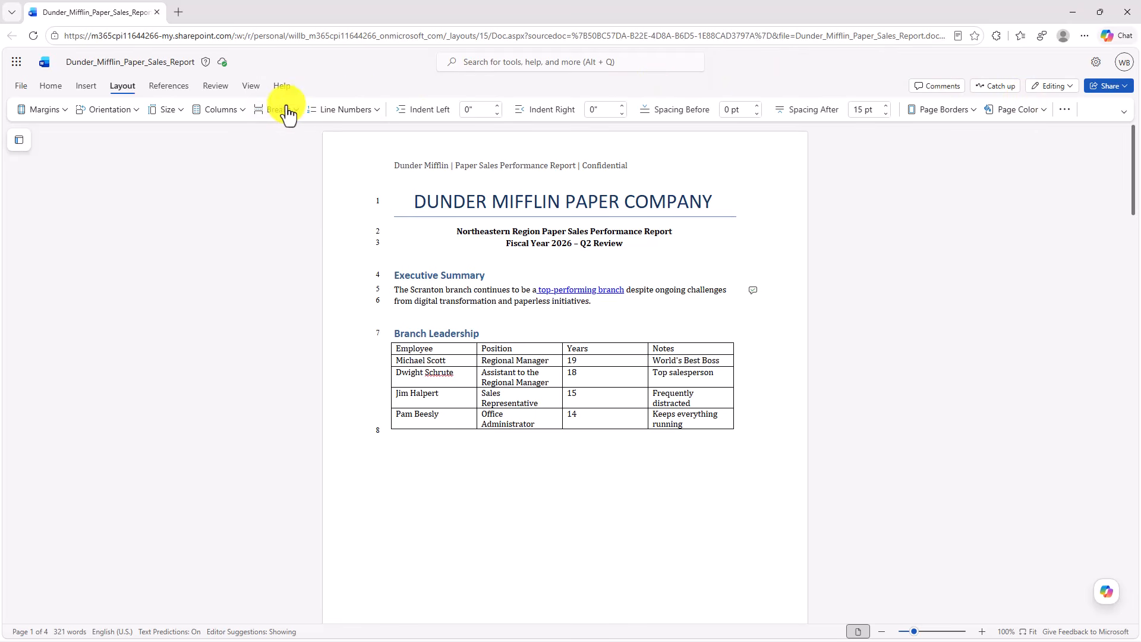
- Set the line numbering to start at 6 and run continuously through the document
{"action": "left_click", "coordinate": [357, 110]}
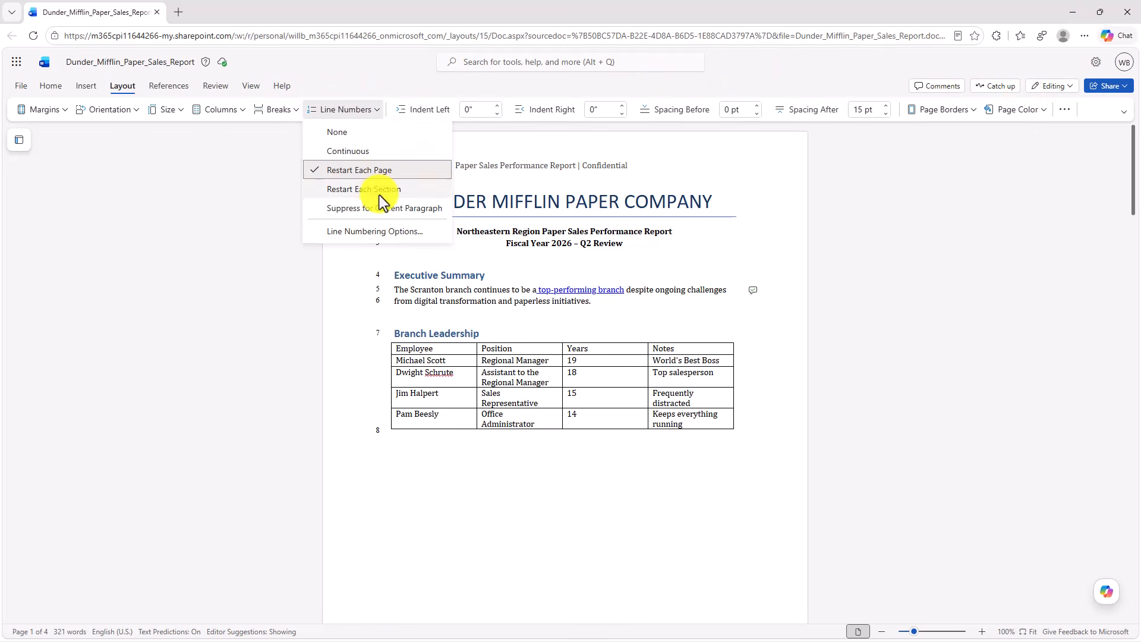
{"action": "left_click", "coordinate": [387, 233]}
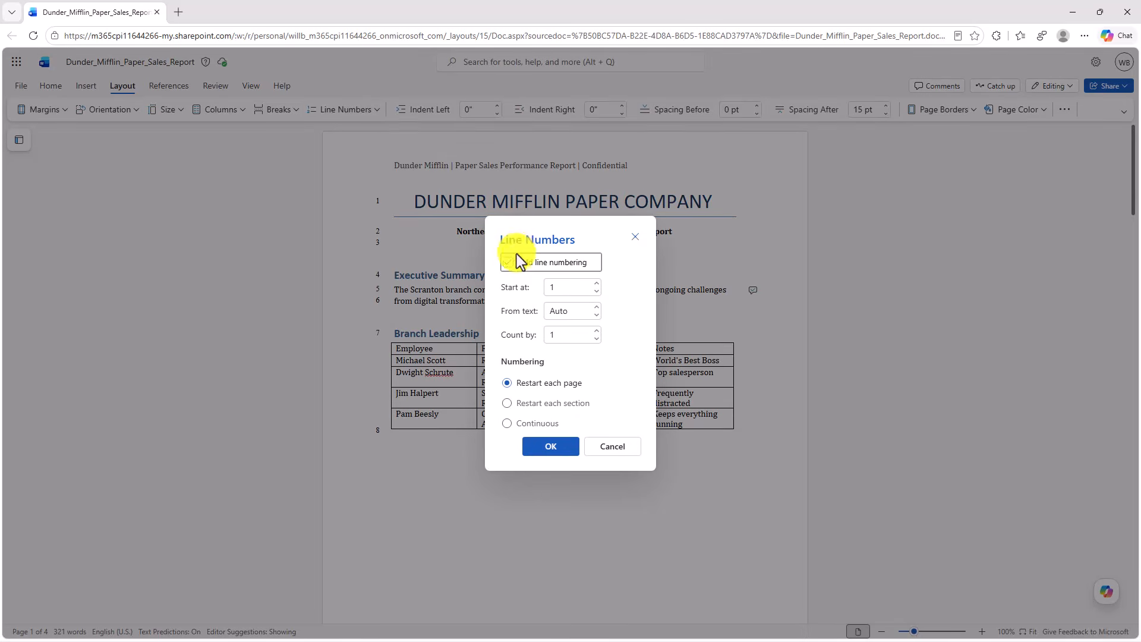
{"action": "left_click", "coordinate": [597, 283]}
{"action": "left_click", "coordinate": [597, 284]}
{"action": "left_click", "coordinate": [509, 423]}
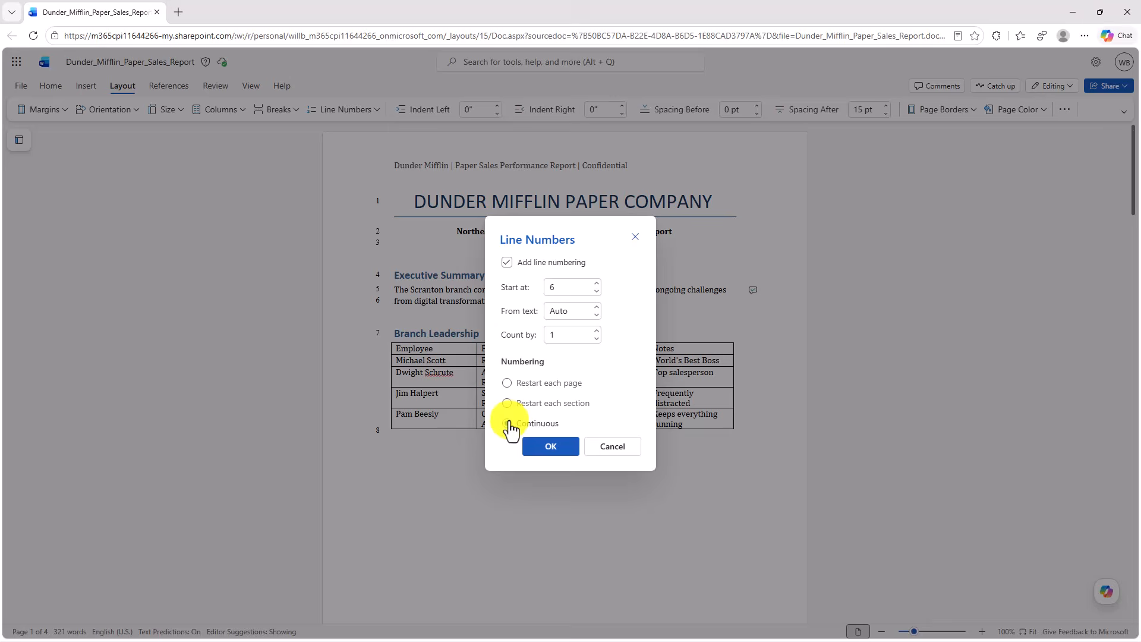
{"action": "left_click", "coordinate": [550, 446]}
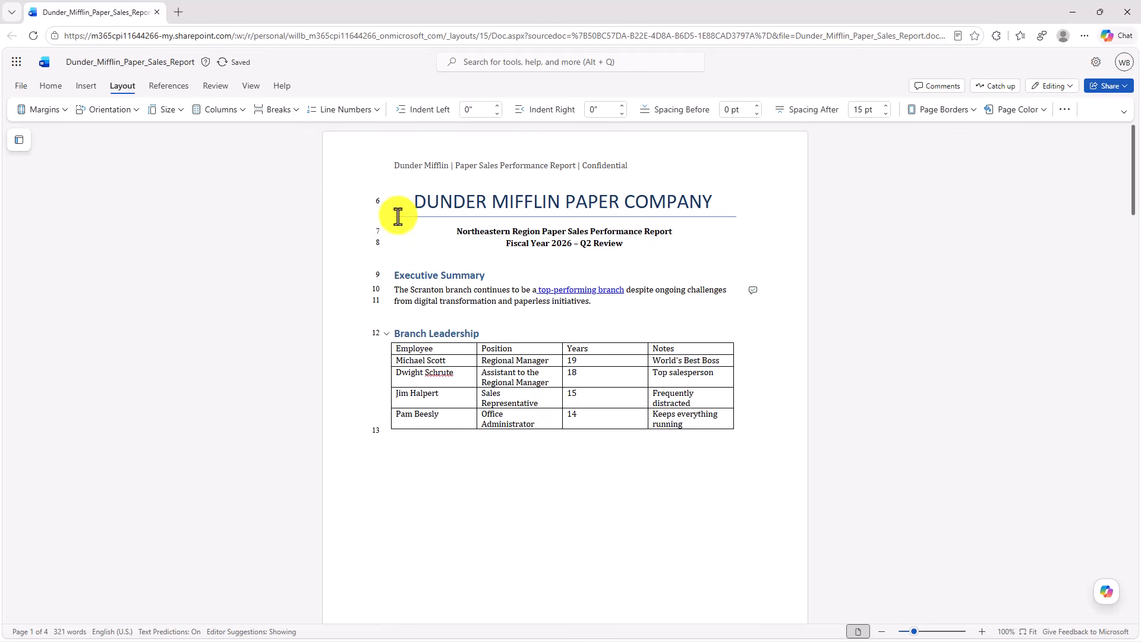
- Check the custom line numbering through the document, and remove all line numbers
{"action": "left_click_drag", "start_coordinate": [1133, 191], "coordinate": [552, 0]}
{"action": "left_click", "coordinate": [341, 113]}
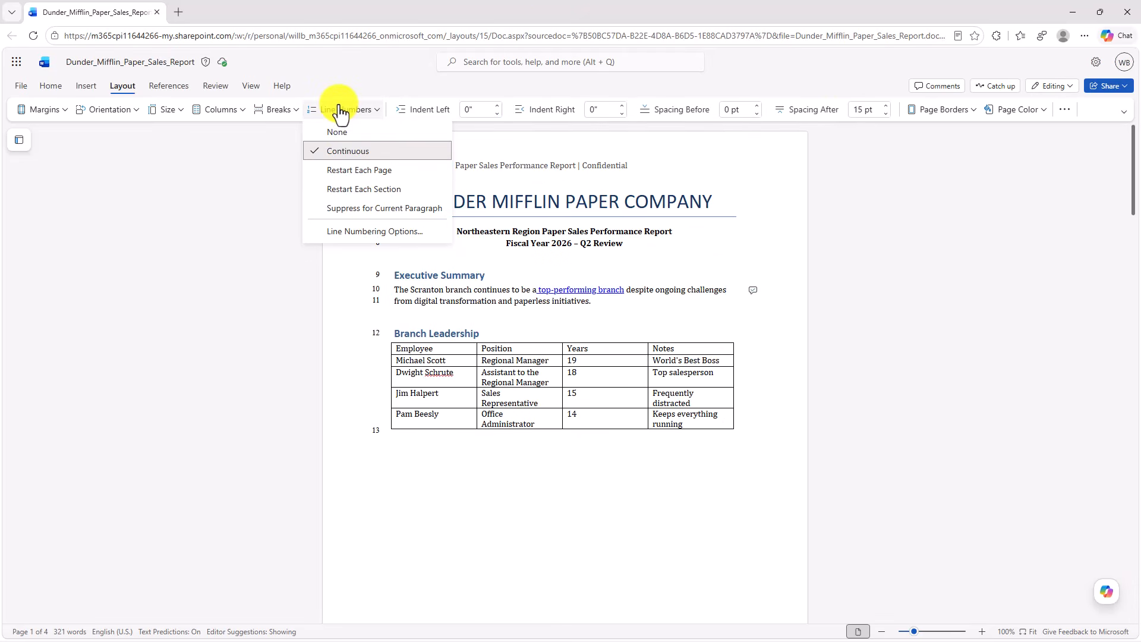
{"action": "left_click", "coordinate": [362, 134]}
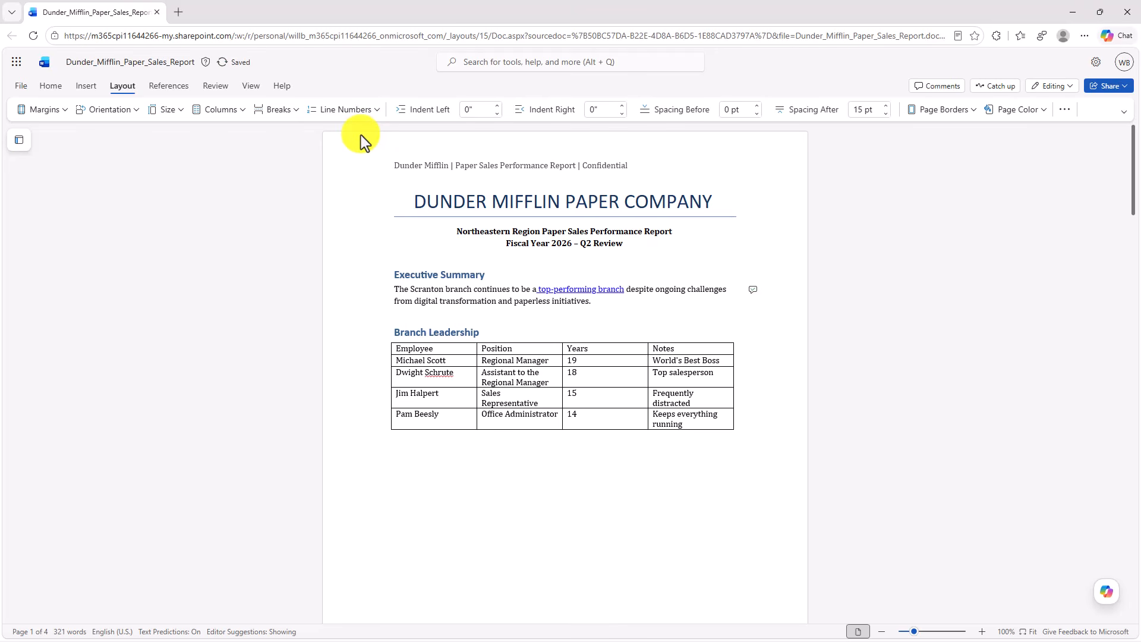